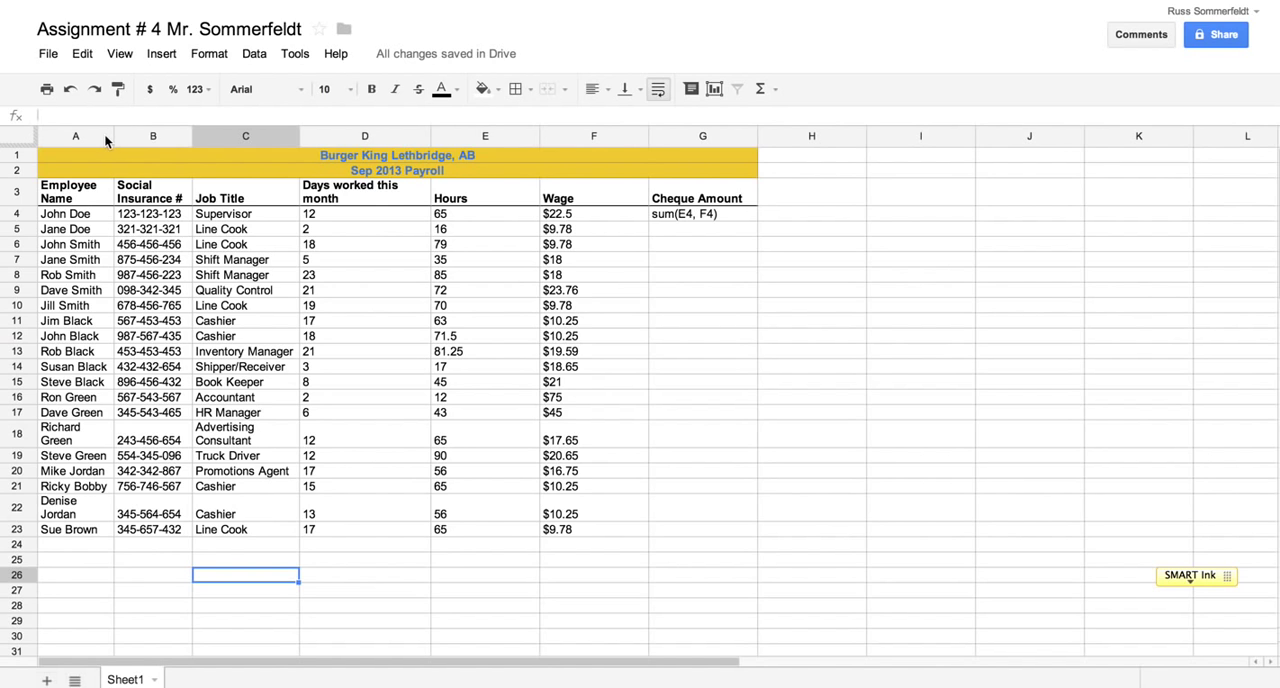
Widen columns A through D so their headings fit on one line, and narrow the Hours and Wage columns
left_click_drag(113, 136, 196, 136)
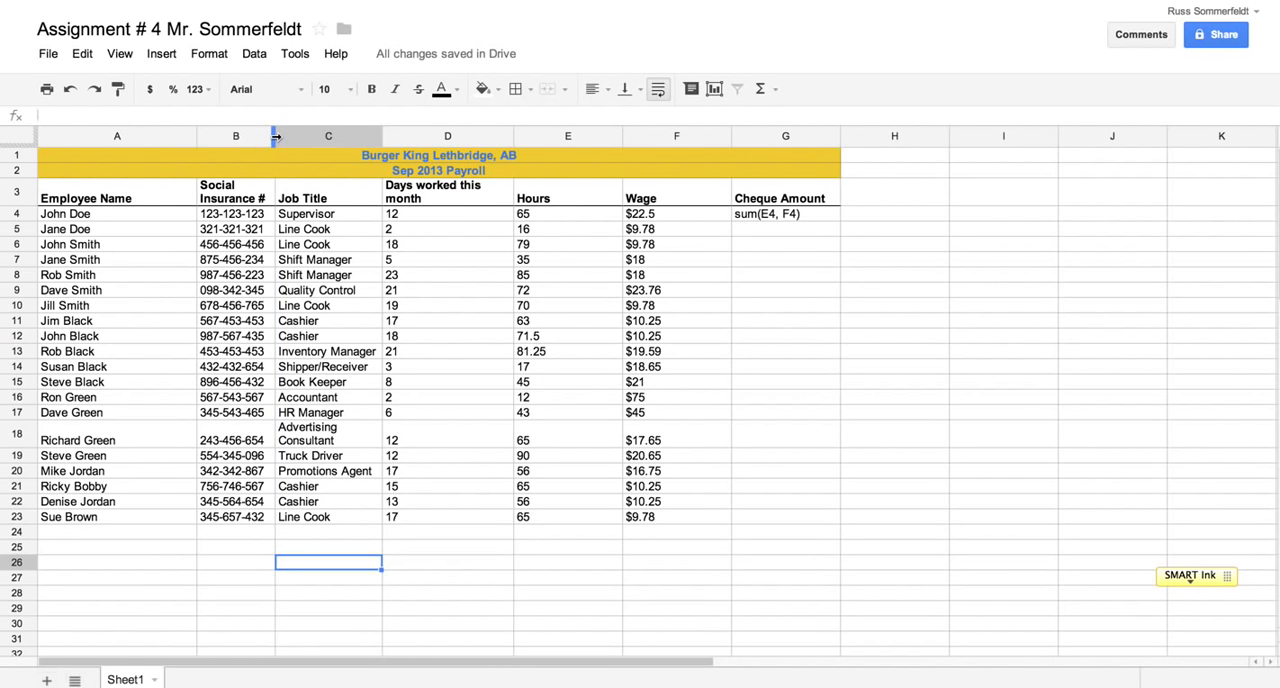
left_click_drag(276, 136, 305, 136)
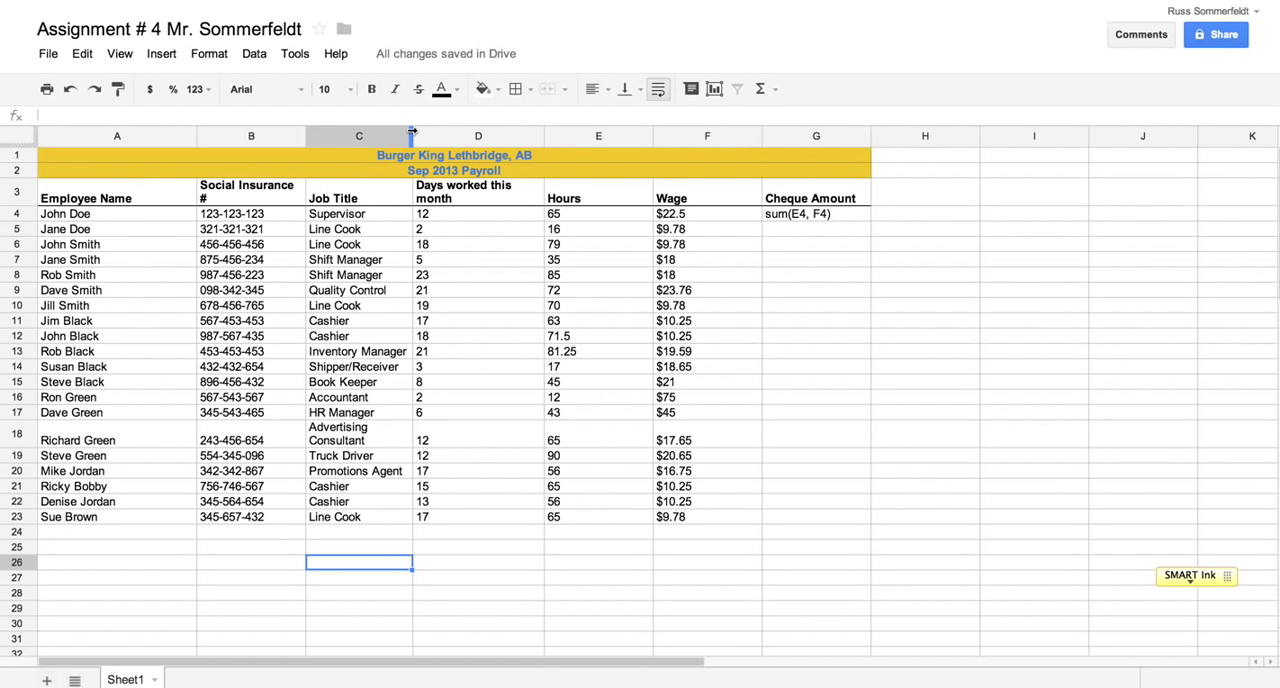
left_click_drag(412, 131, 419, 130)
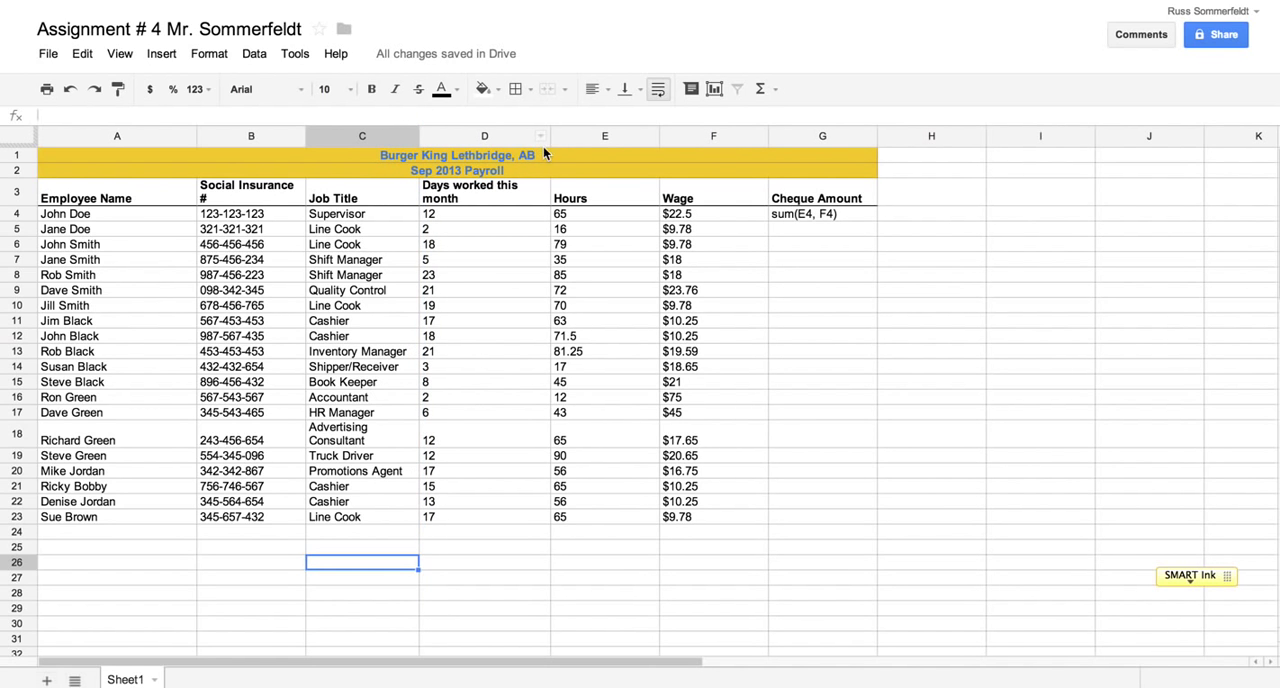
left_click_drag(551, 138, 575, 135)
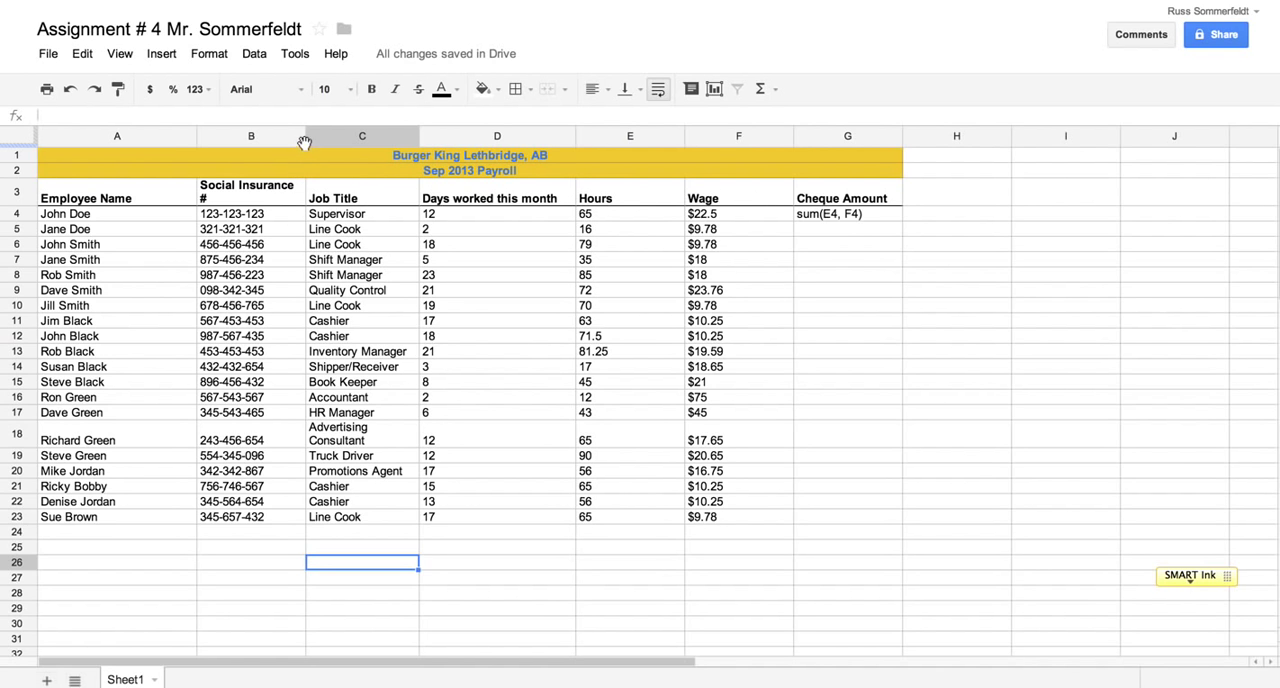
left_click_drag(305, 137, 318, 137)
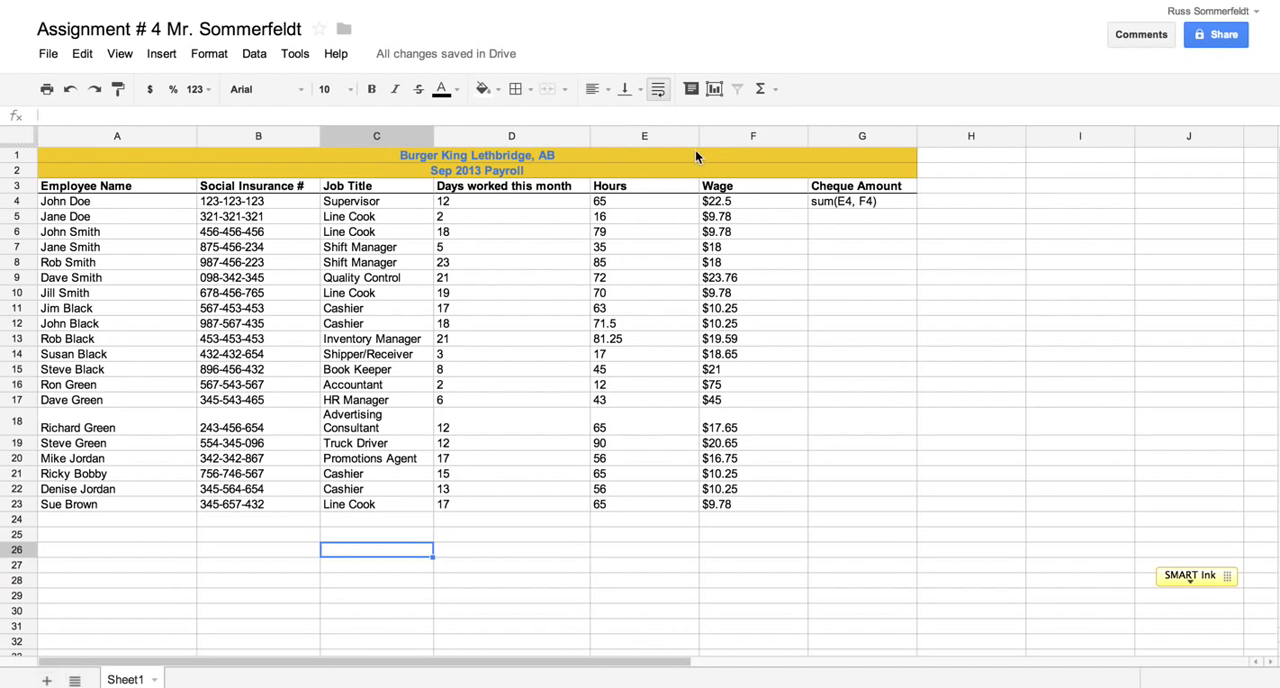
left_click_drag(698, 135, 672, 135)
left_click_drag(781, 136, 741, 137)
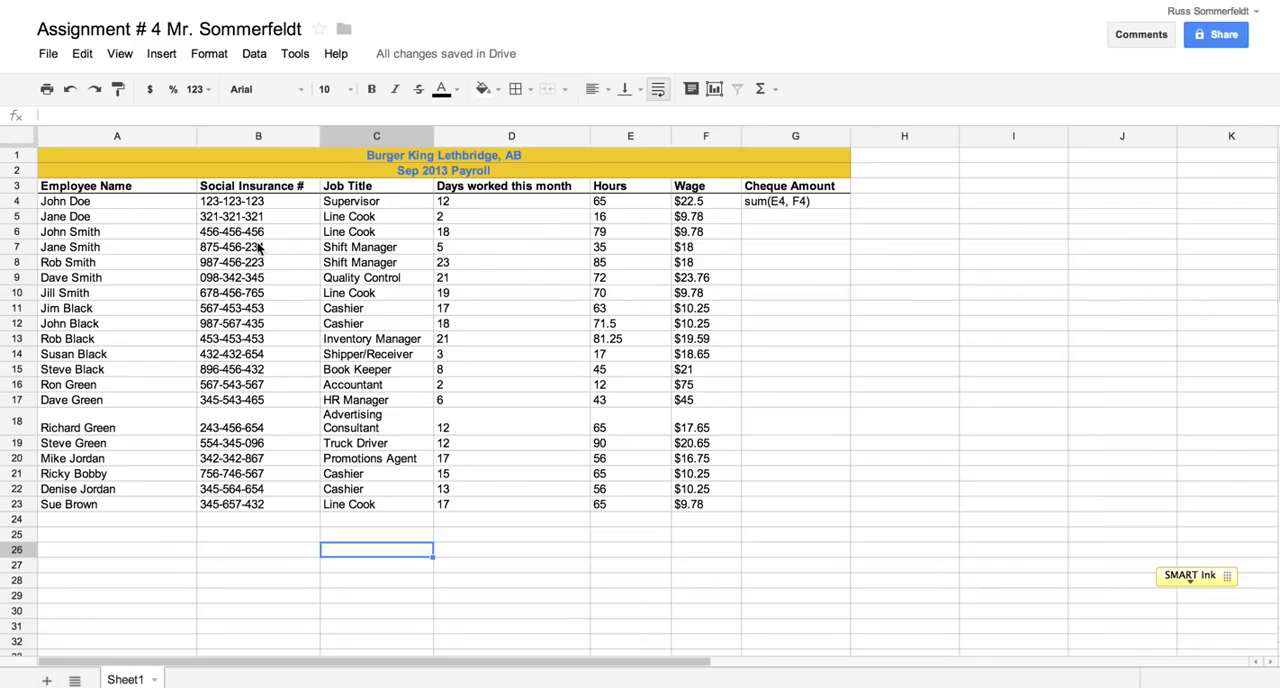
Centre the Social Insurance numbers in B4:B23 and widen the Job Title column so Advertising Consultant fits on one line
left_click_drag(245, 203, 236, 507)
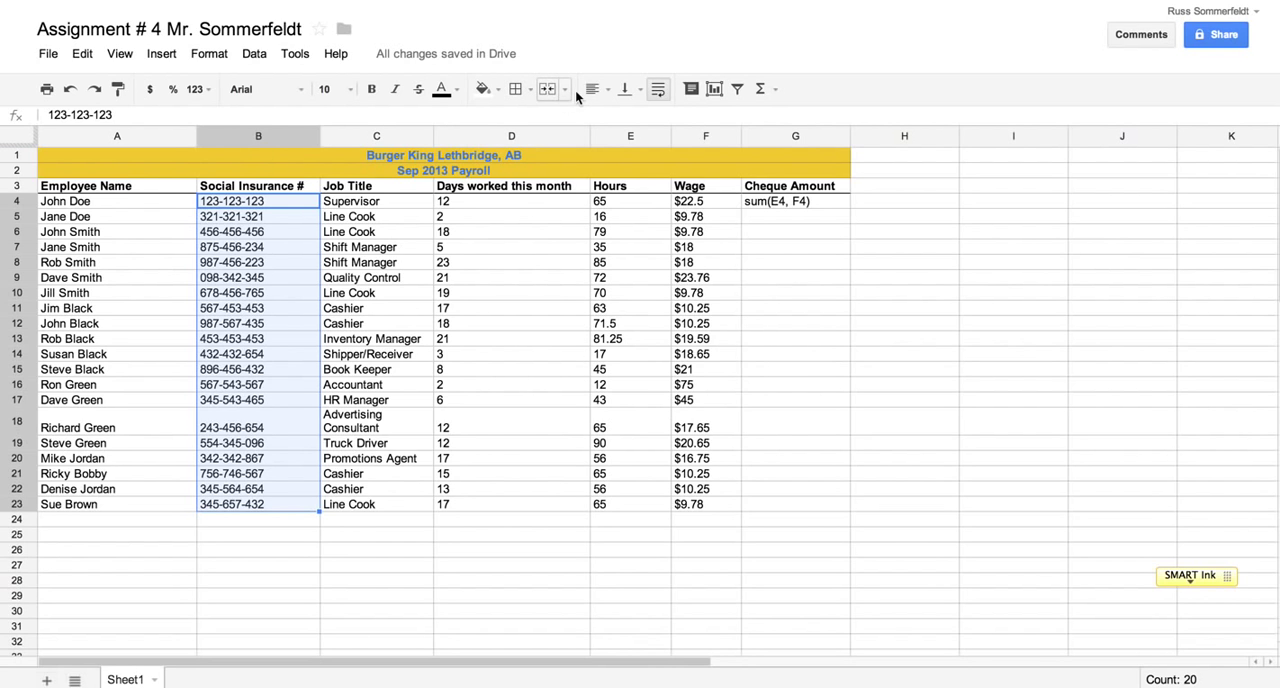
left_click(604, 89)
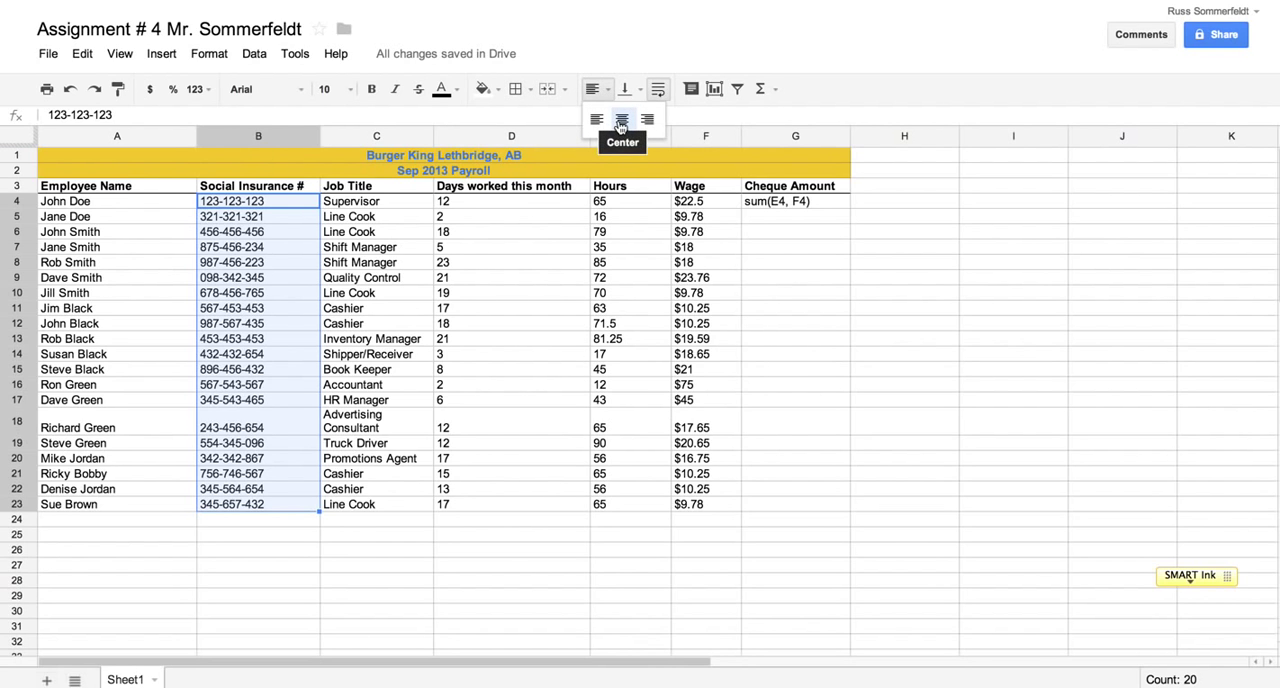
left_click(621, 120)
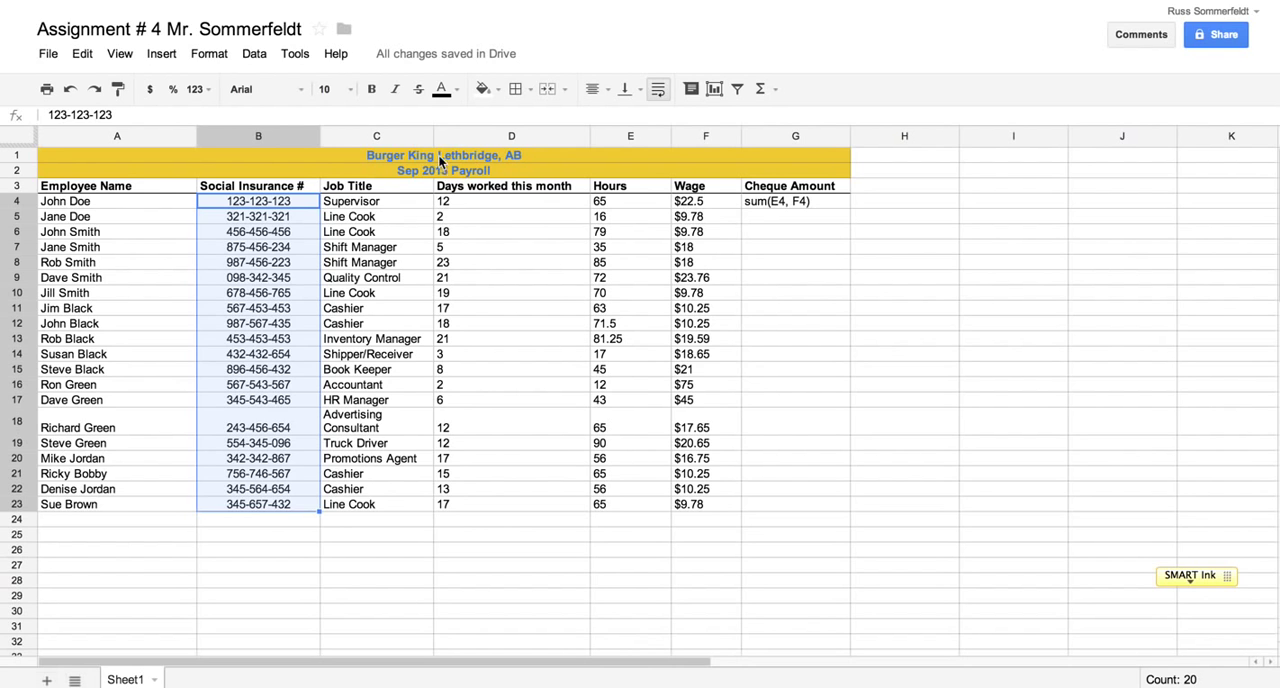
left_click_drag(432, 135, 464, 134)
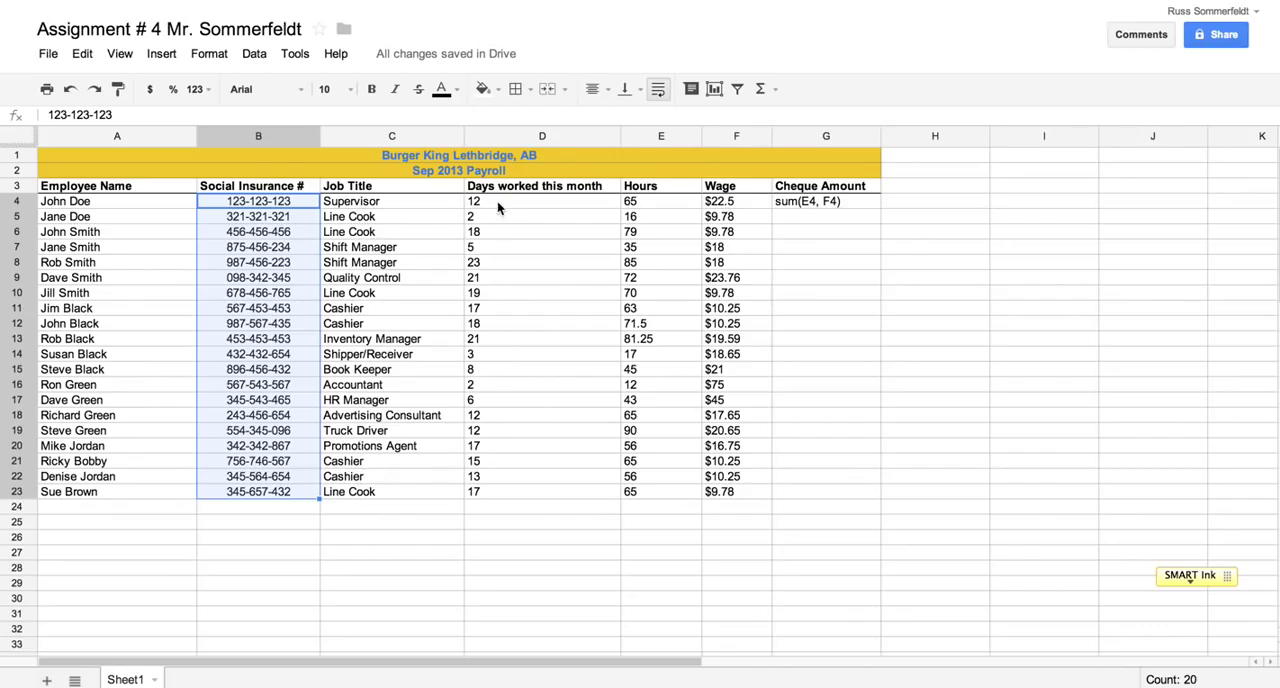
Centre the values under Days worked this month, Hours and Wage in rows 4 to 23
left_click_drag(484, 198, 487, 493)
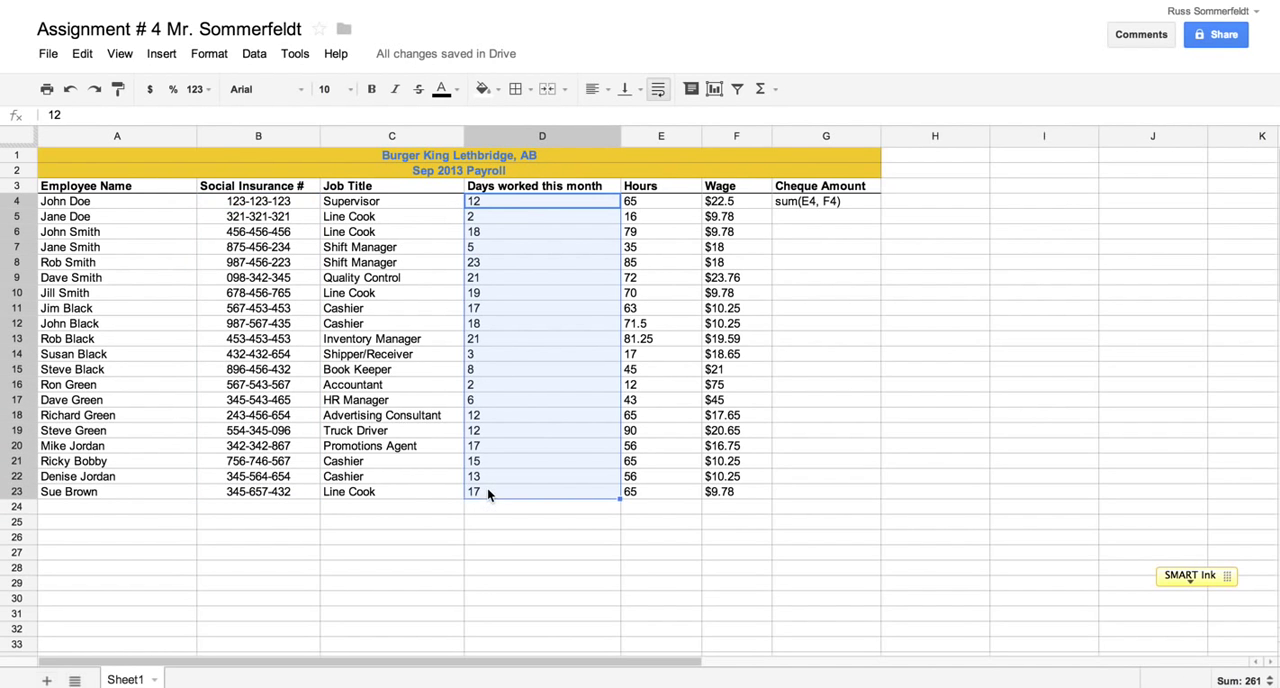
left_click(598, 89)
left_click(620, 120)
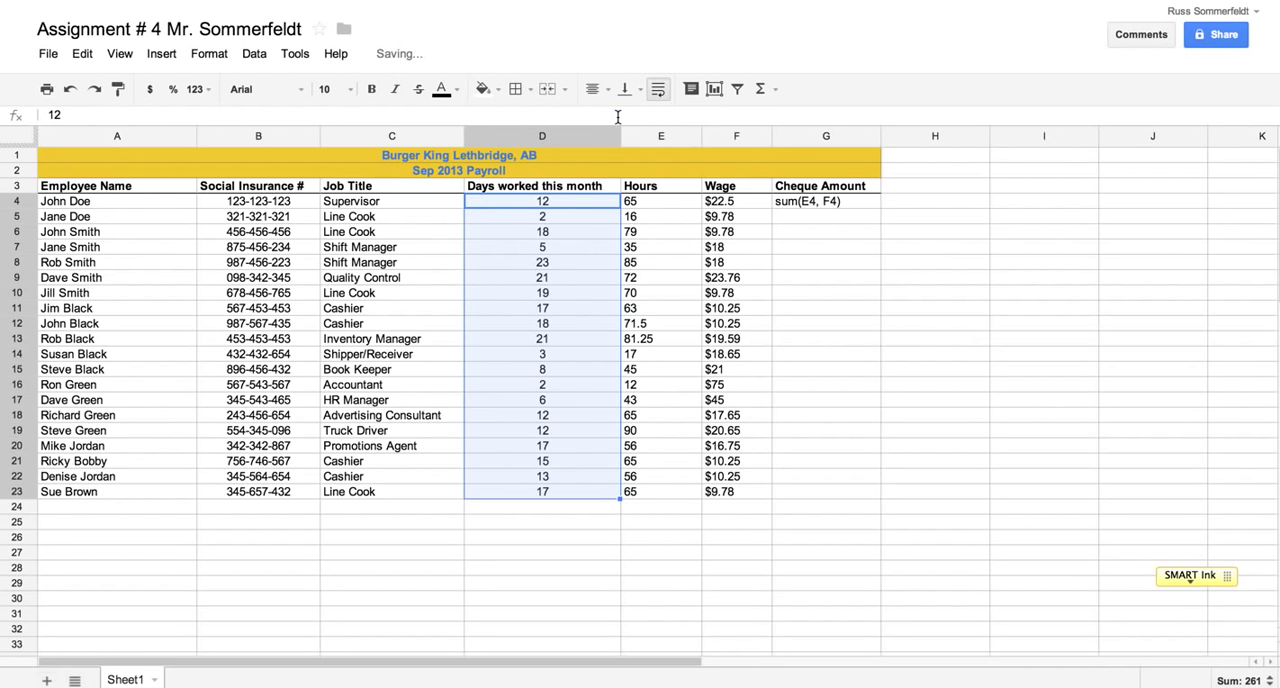
left_click_drag(645, 203, 636, 489)
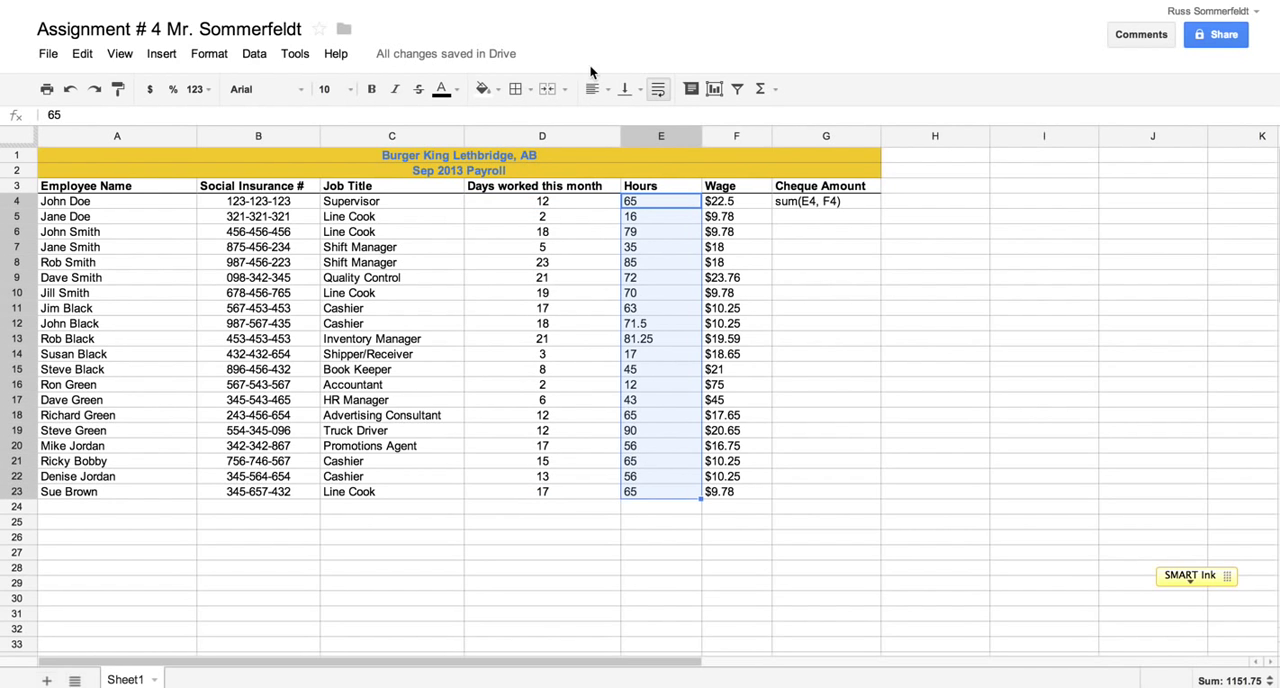
left_click(593, 89)
left_click(620, 120)
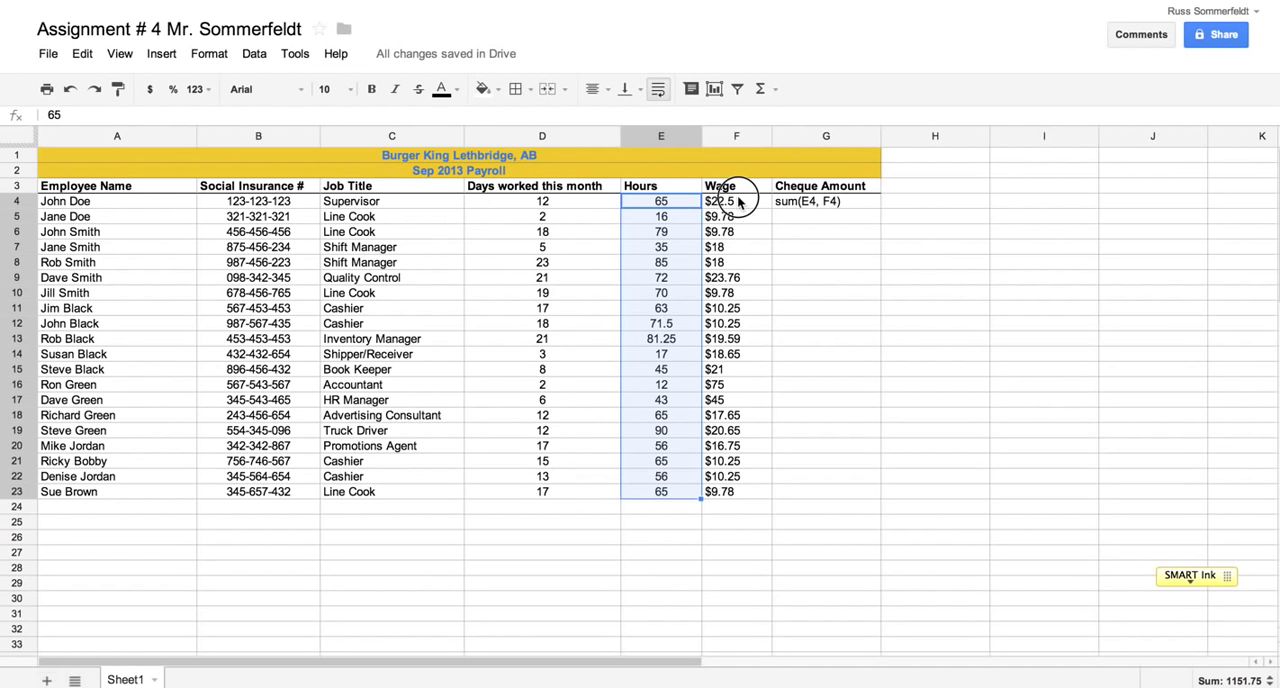
left_click_drag(737, 201, 733, 474)
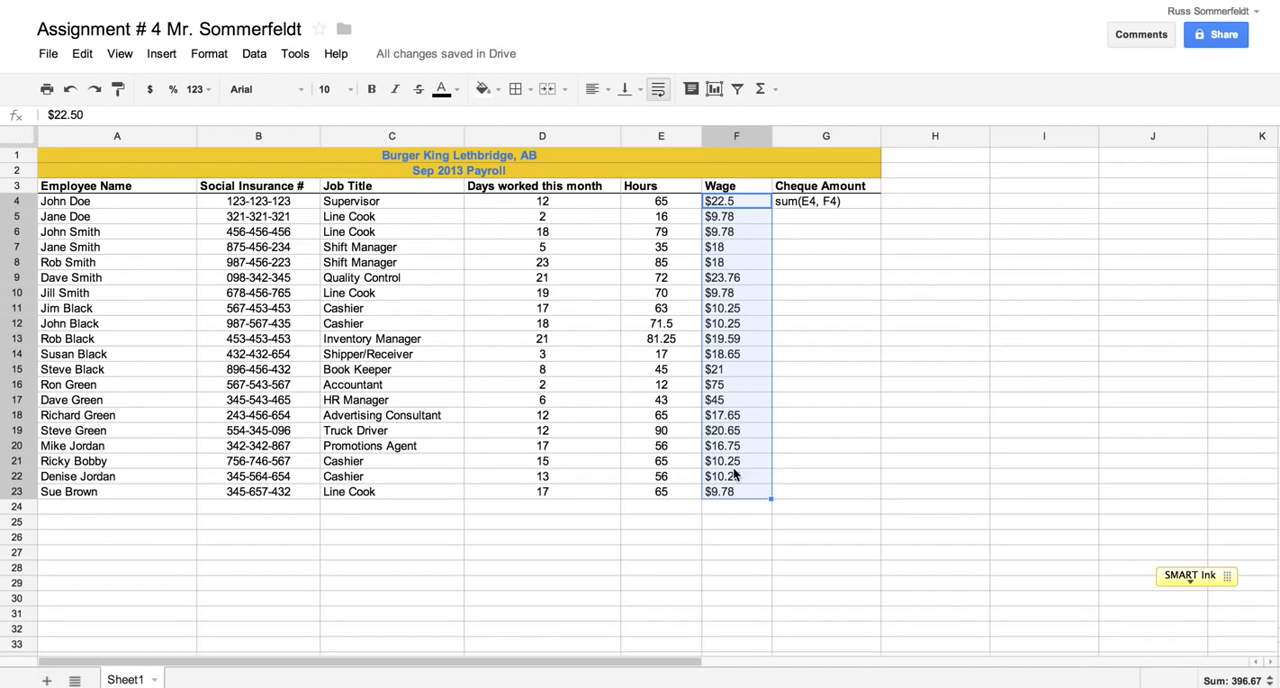
left_click(594, 89)
left_click(621, 121)
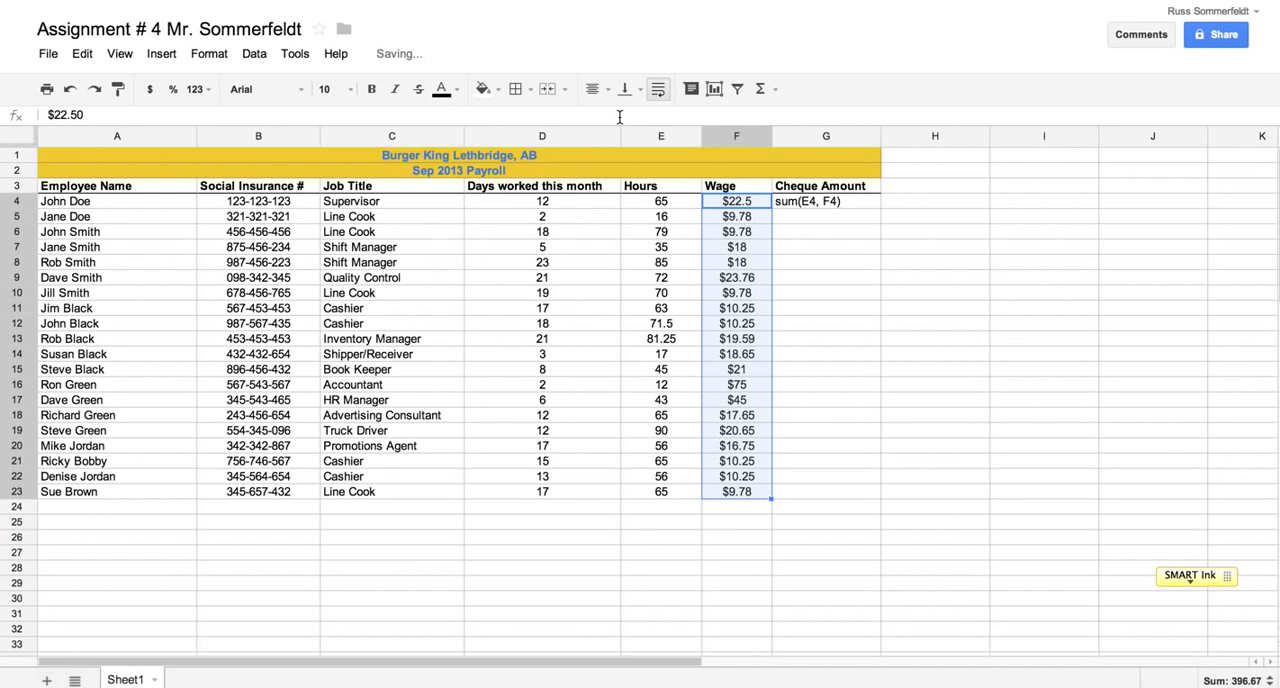
left_click(614, 582)
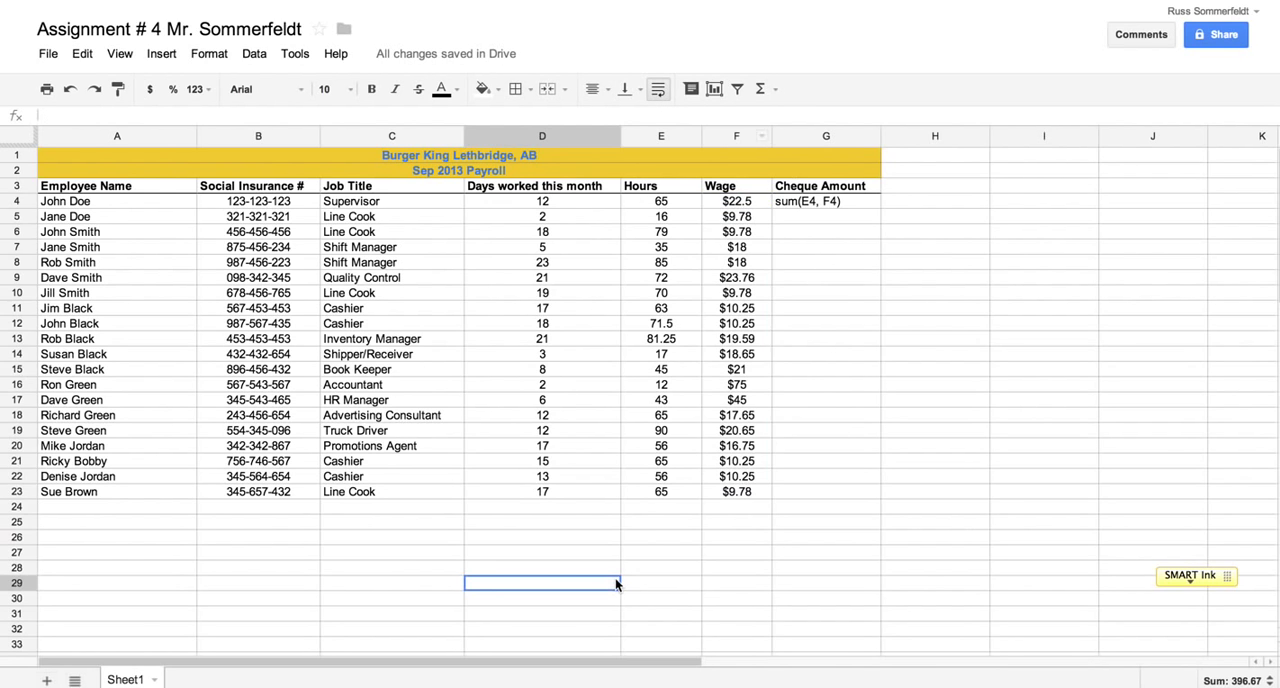
Format the Wage values in F4:F23 as currency
left_click_drag(733, 202, 717, 505)
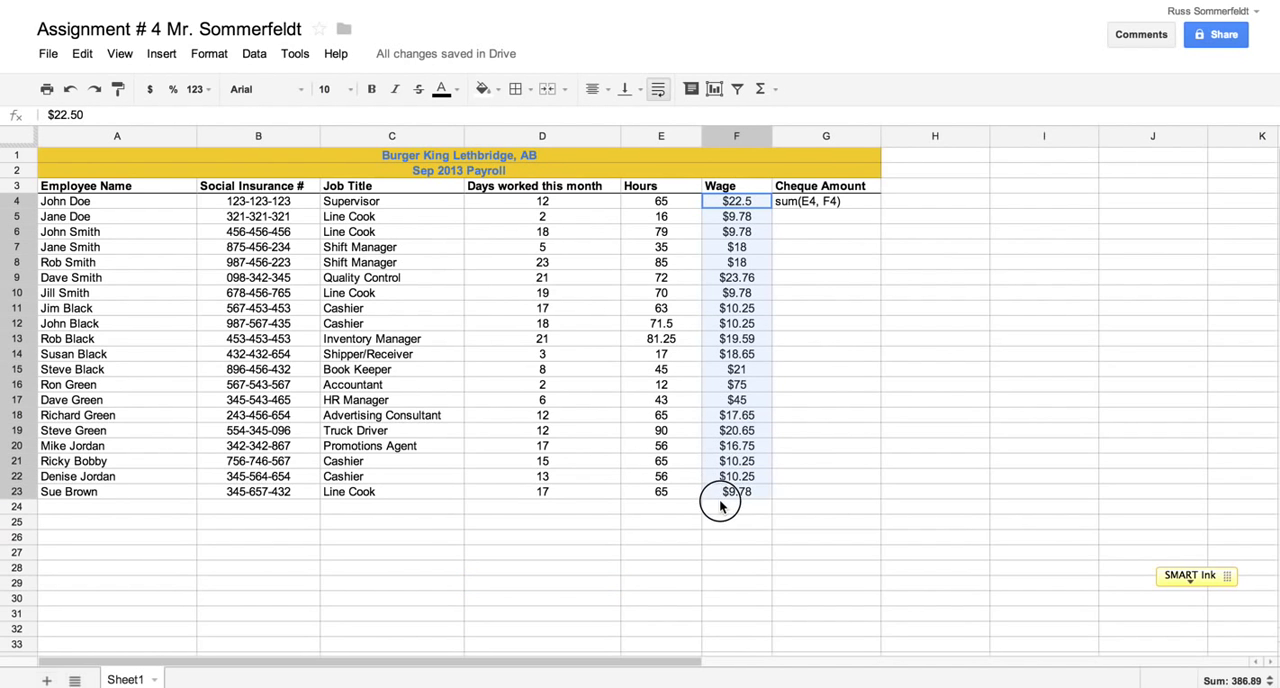
left_click(701, 553)
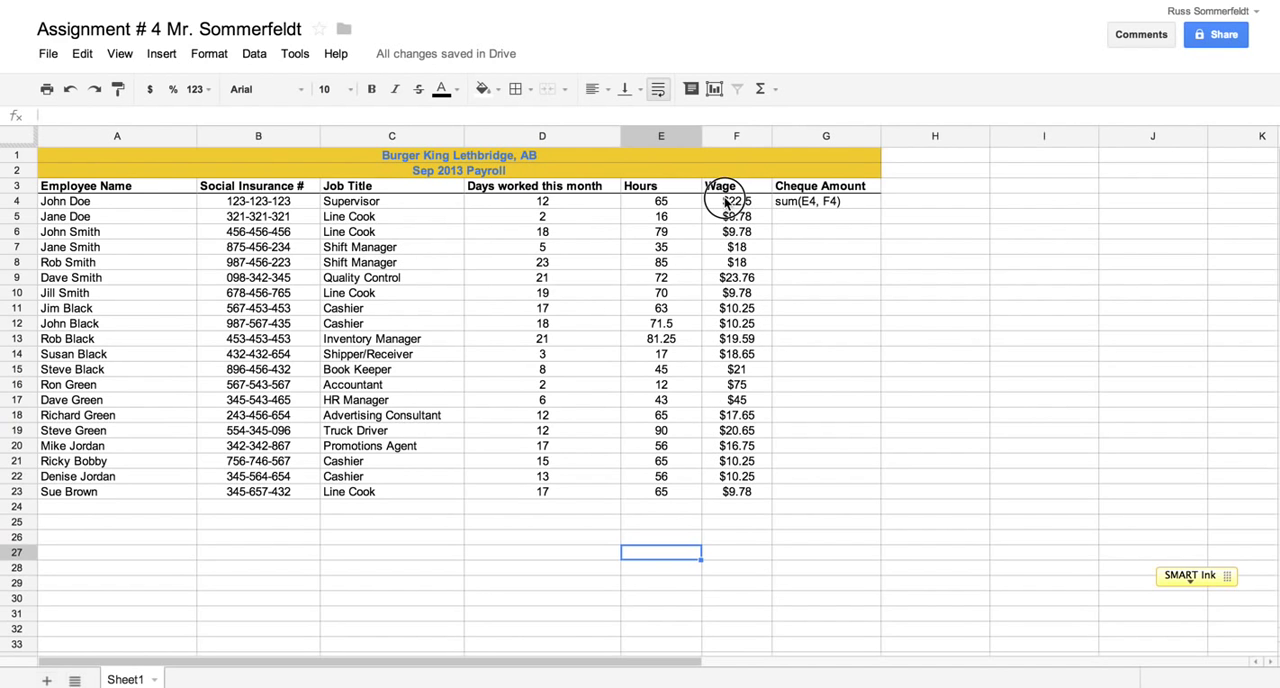
left_click_drag(725, 203, 723, 496)
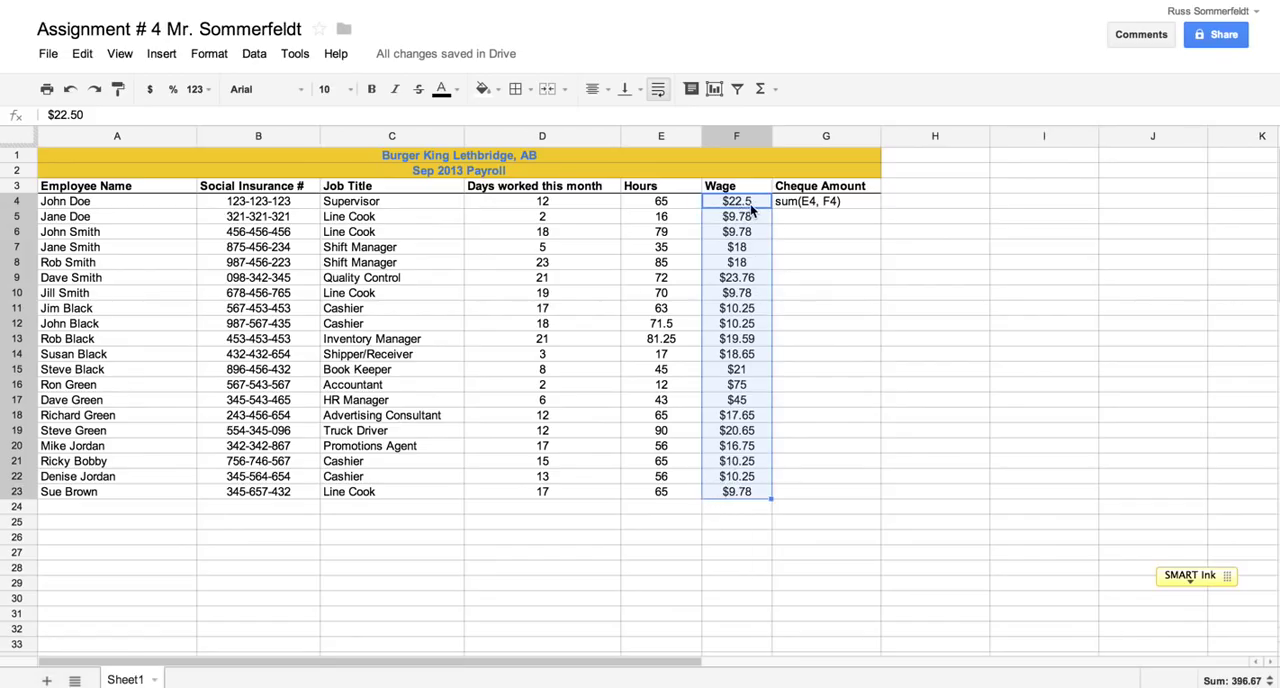
left_click(148, 90)
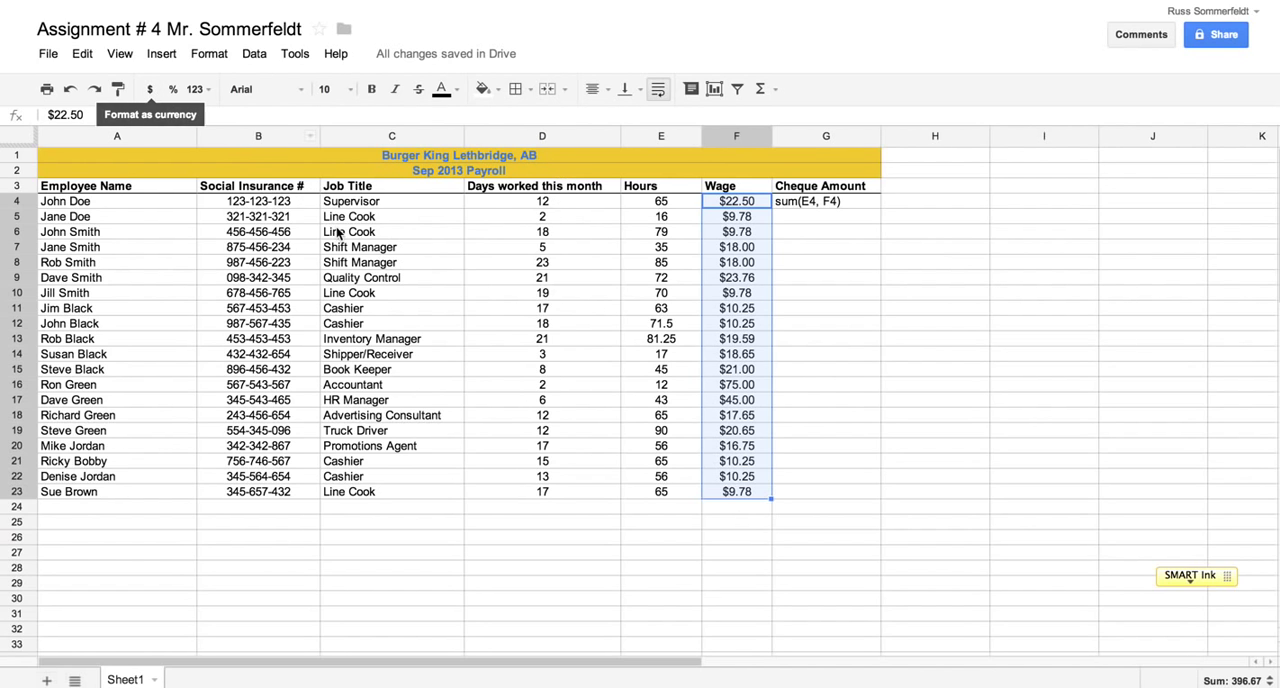
left_click(735, 534)
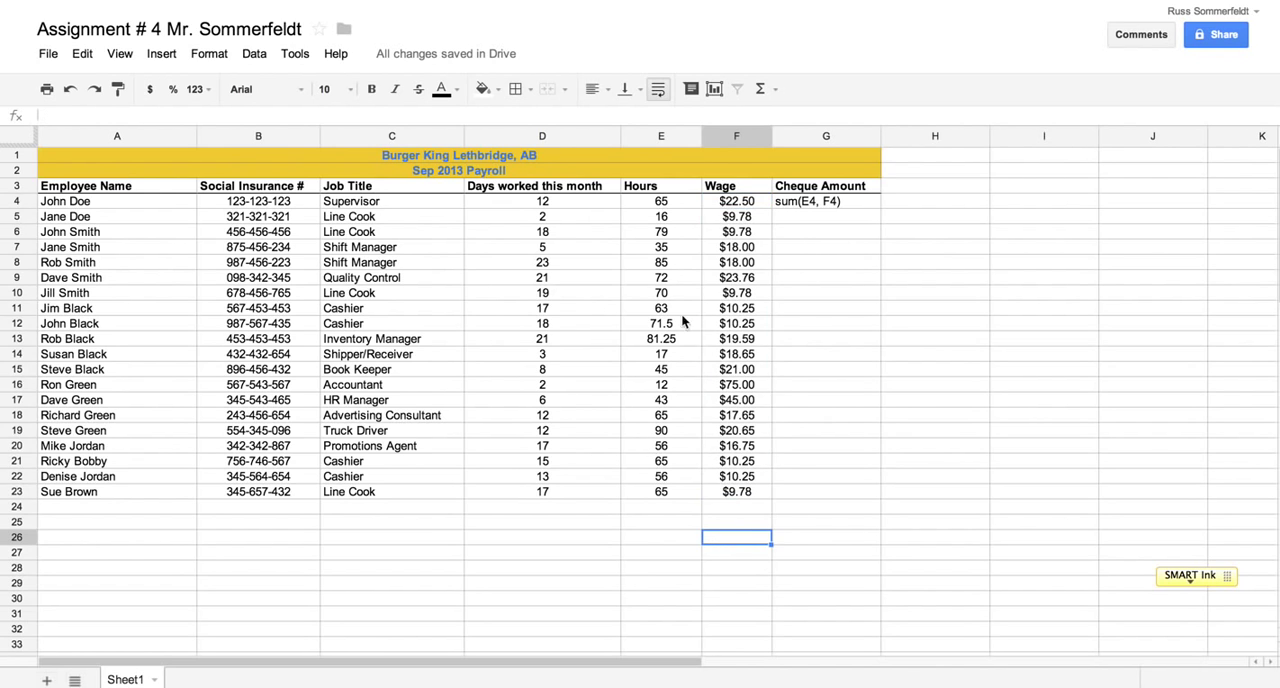
Format the Hours values in E4:E23 as numbers with two decimals
left_click(663, 203)
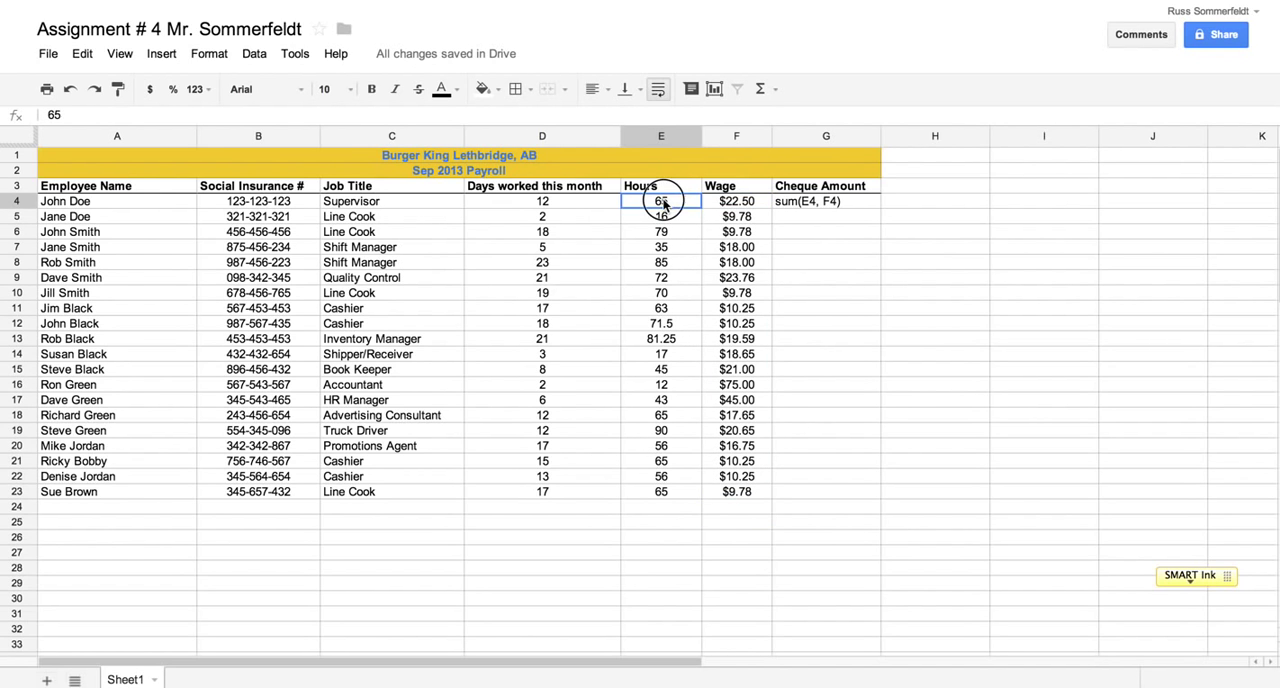
left_click_drag(663, 203, 670, 492)
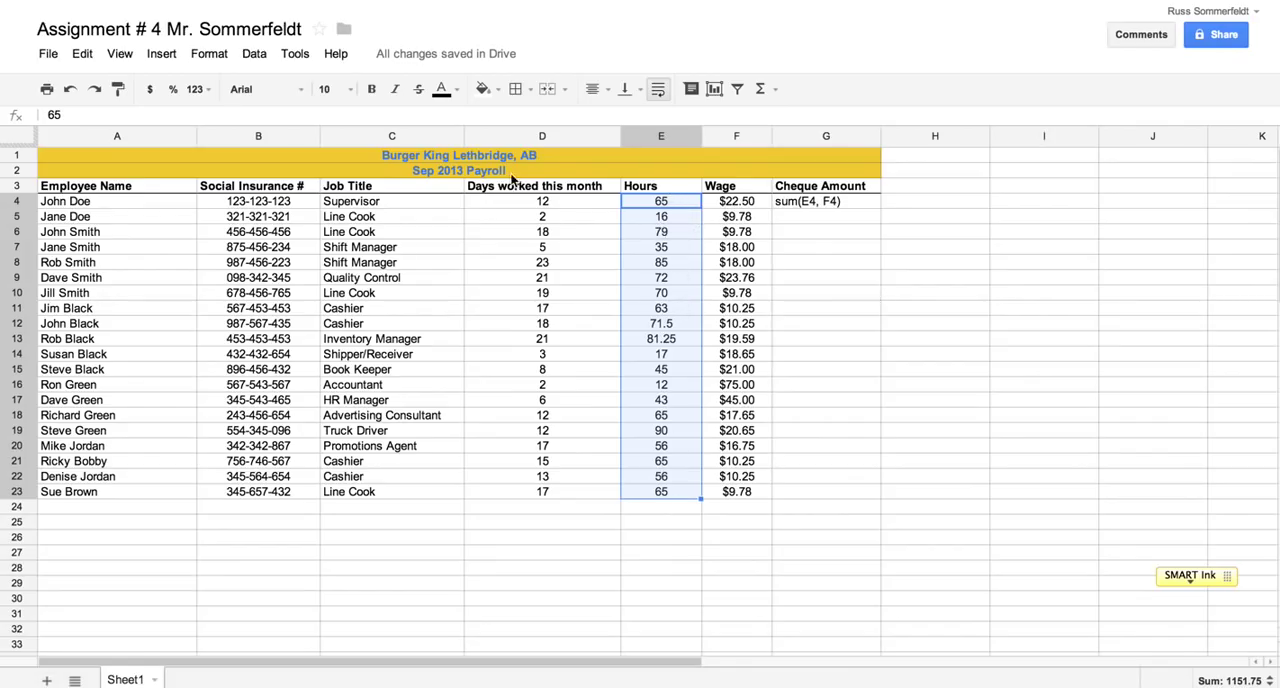
left_click(207, 91)
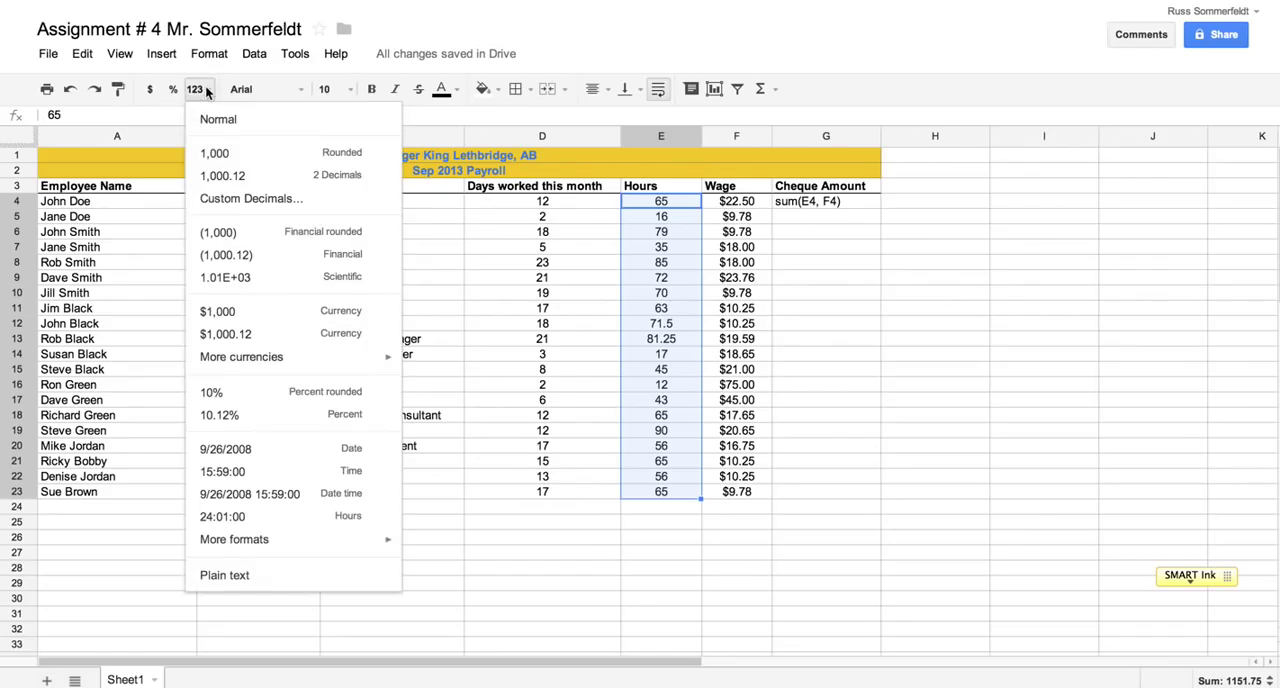
left_click(221, 181)
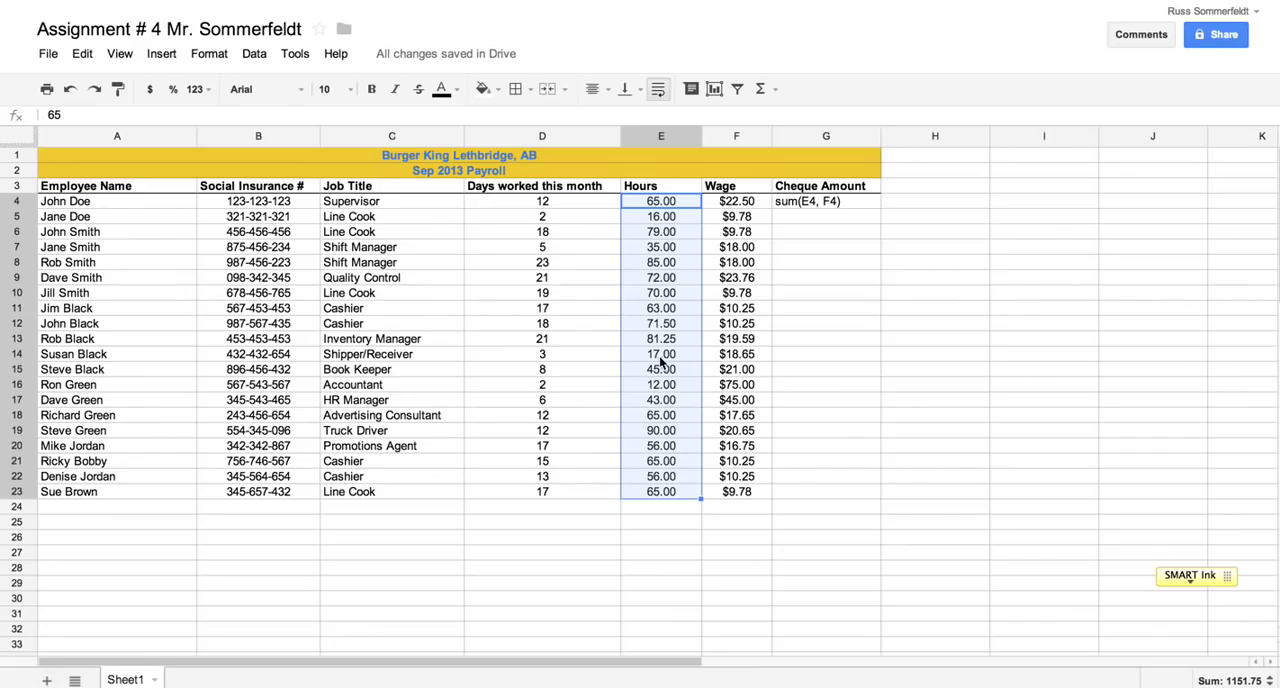
Replace the text in Cheque Amount cell G4 with the formula =sum(E4,F4)
left_click(796, 207)
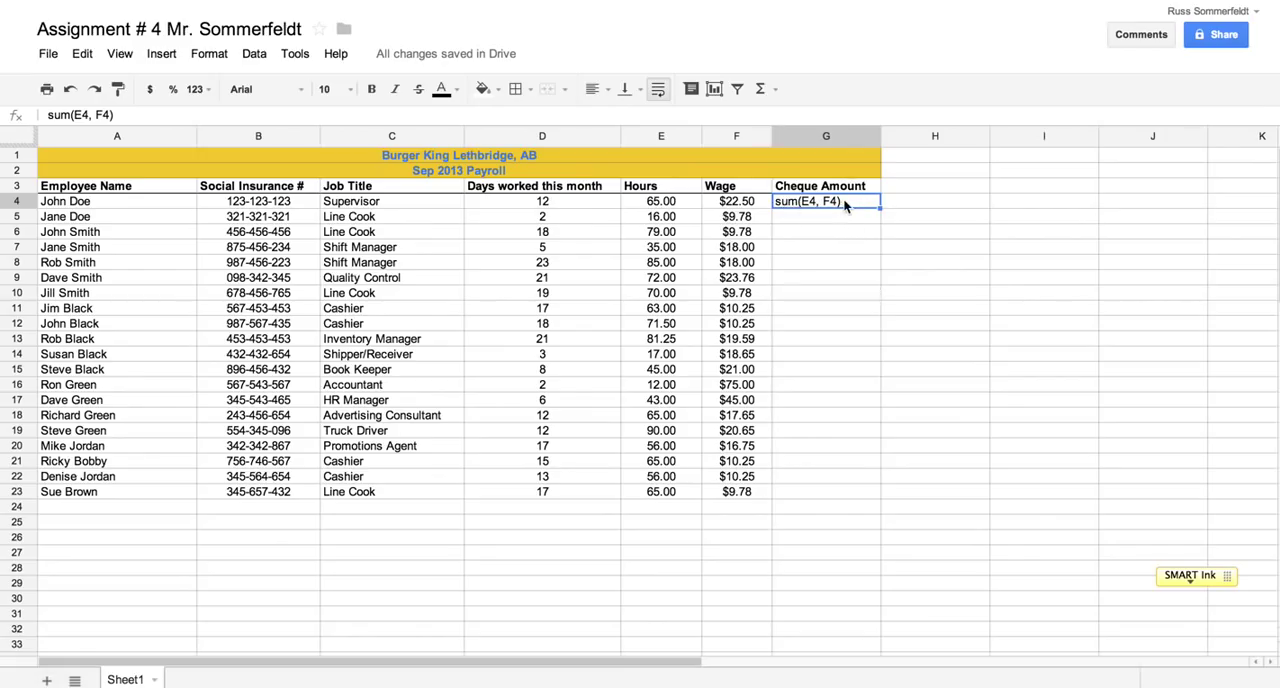
key("Delete")
type("=")
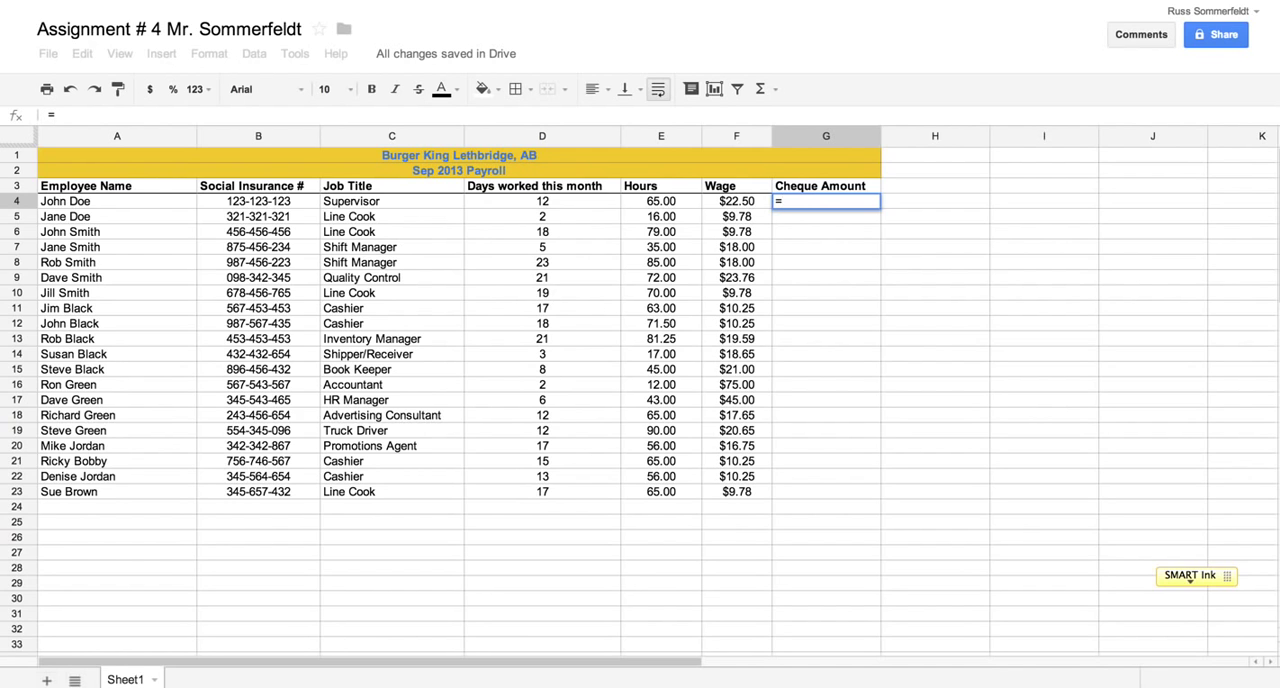
type("sum")
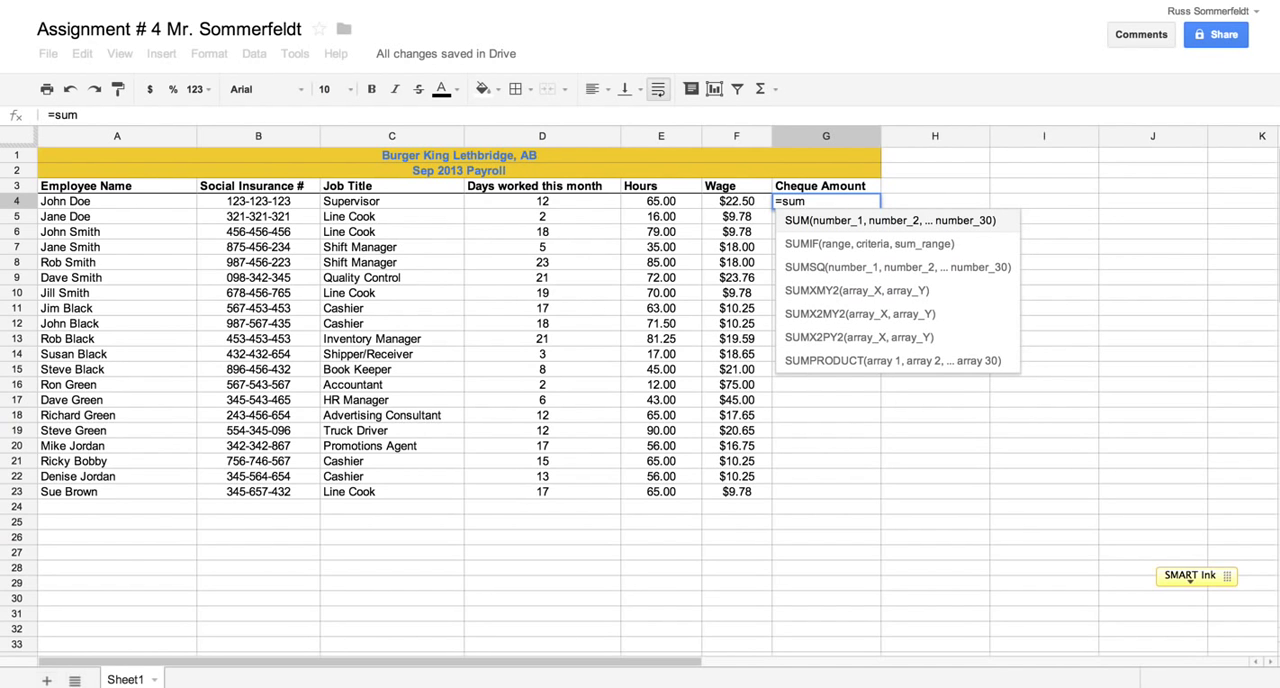
type("(")
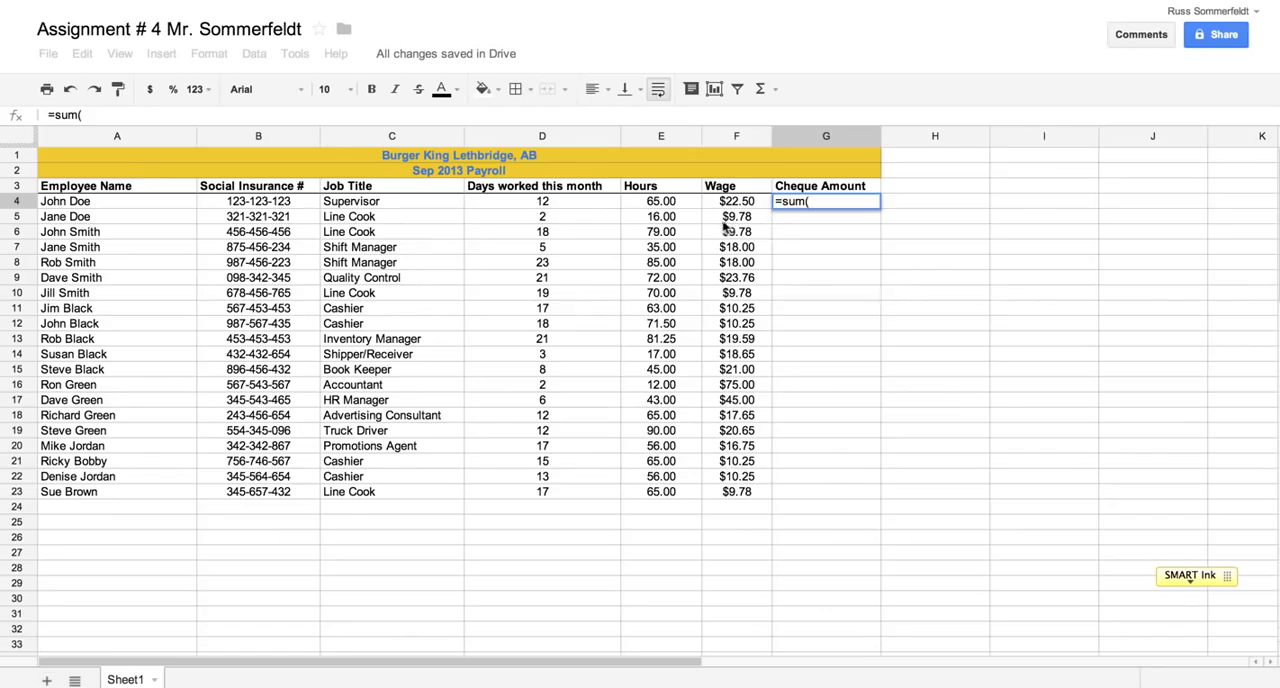
left_click(670, 205)
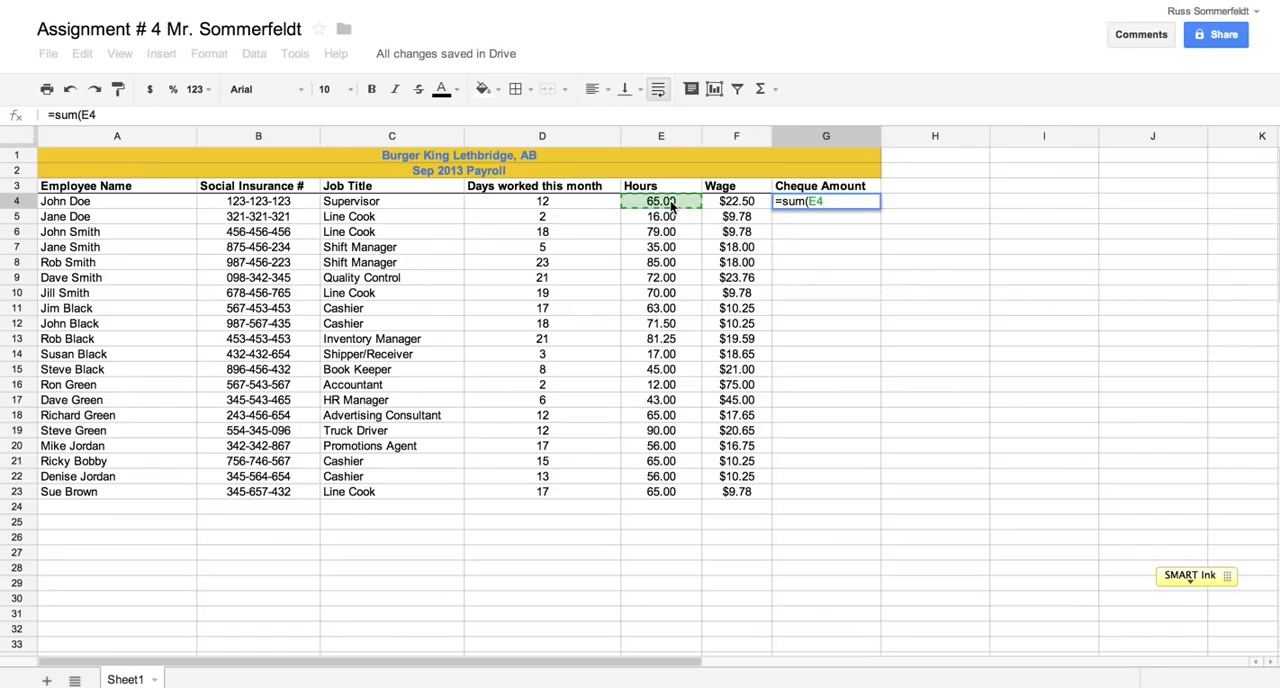
type(",")
left_click(726, 203)
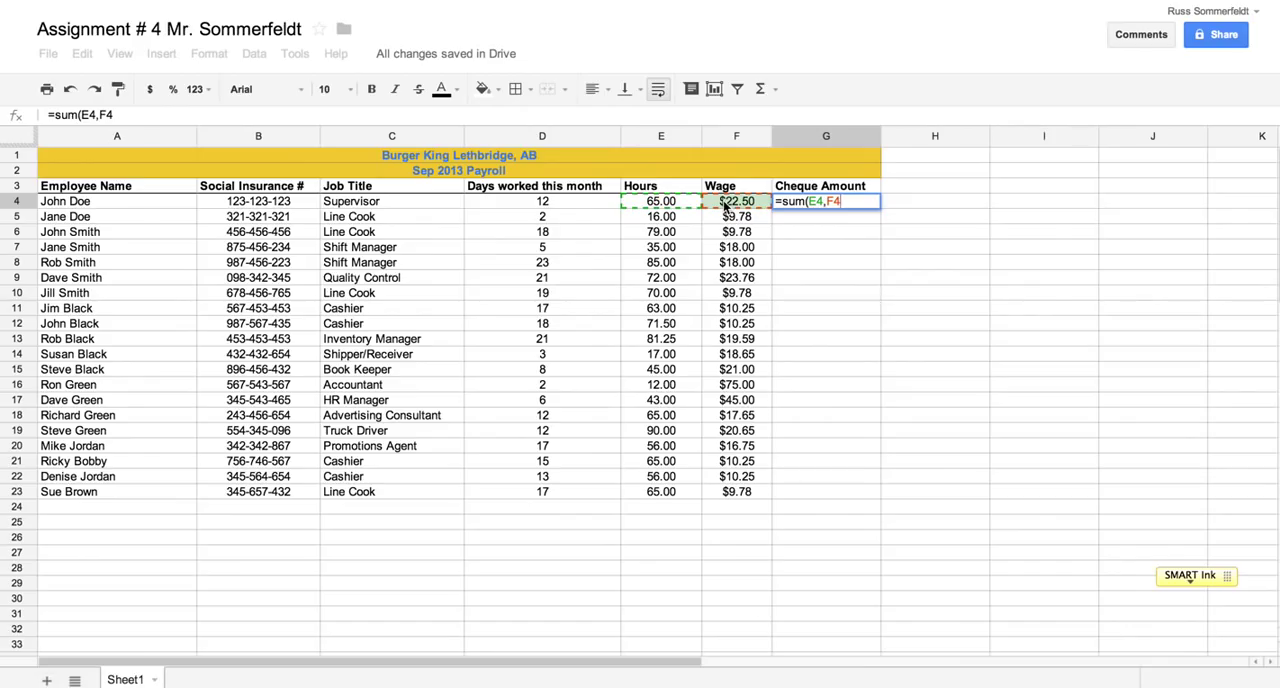
type(")")
key("Return")
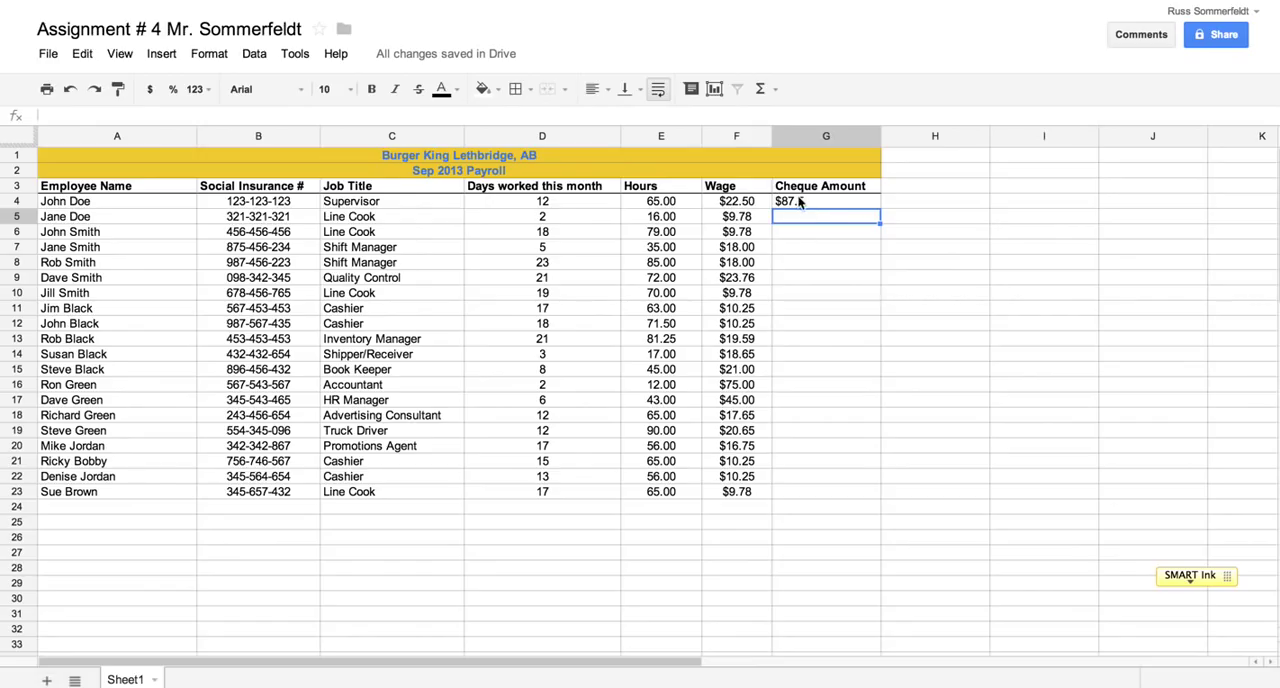
Replace the formula in Cheque Amount cell G4 with =sum(E4*F4) to multiply hours by wage
left_click(808, 203)
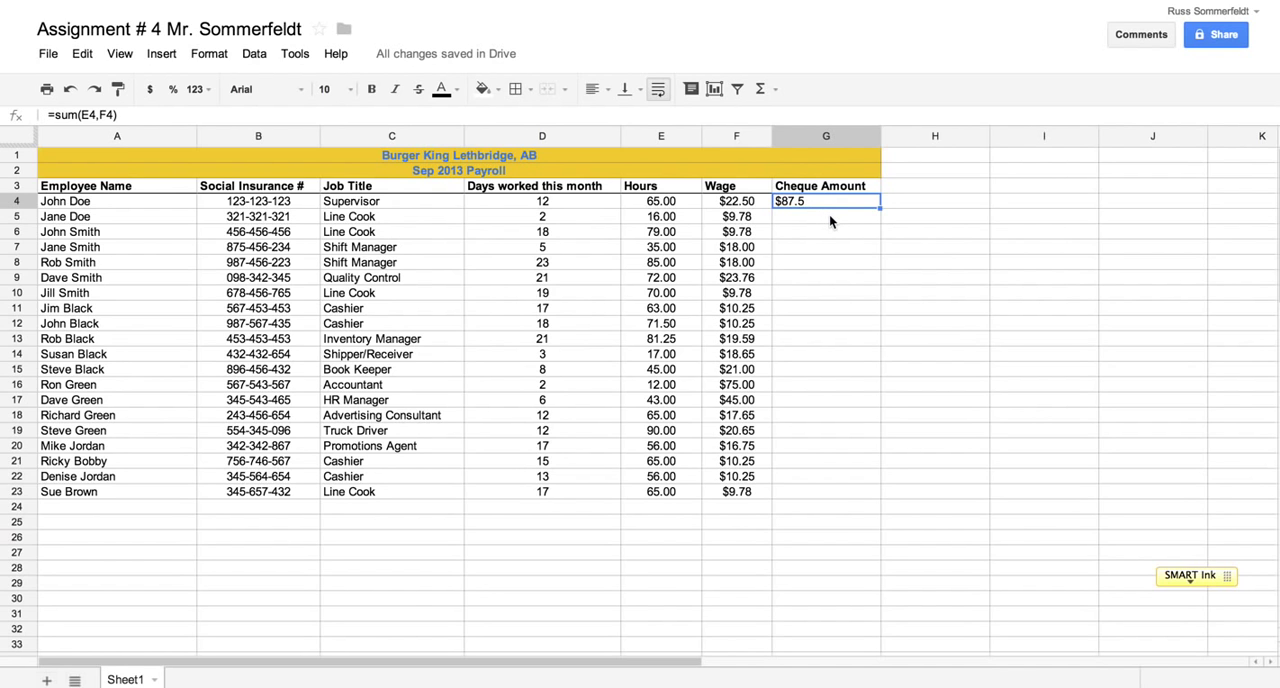
type("=sum")
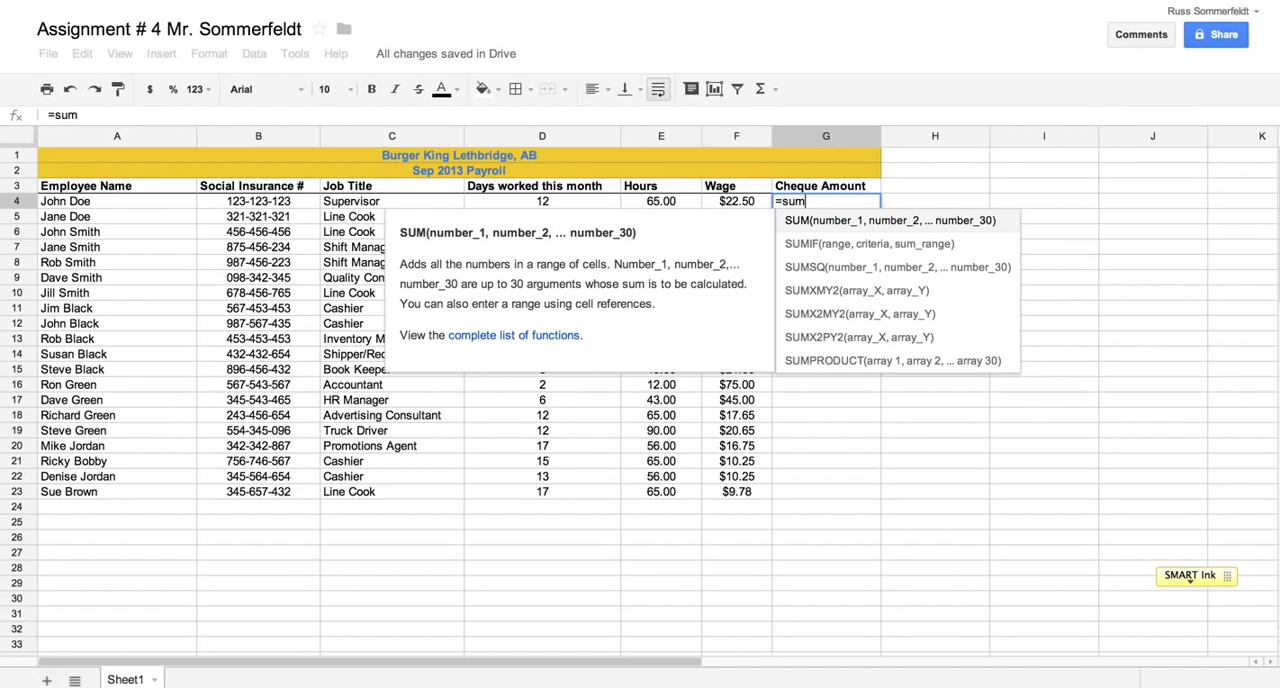
type("(")
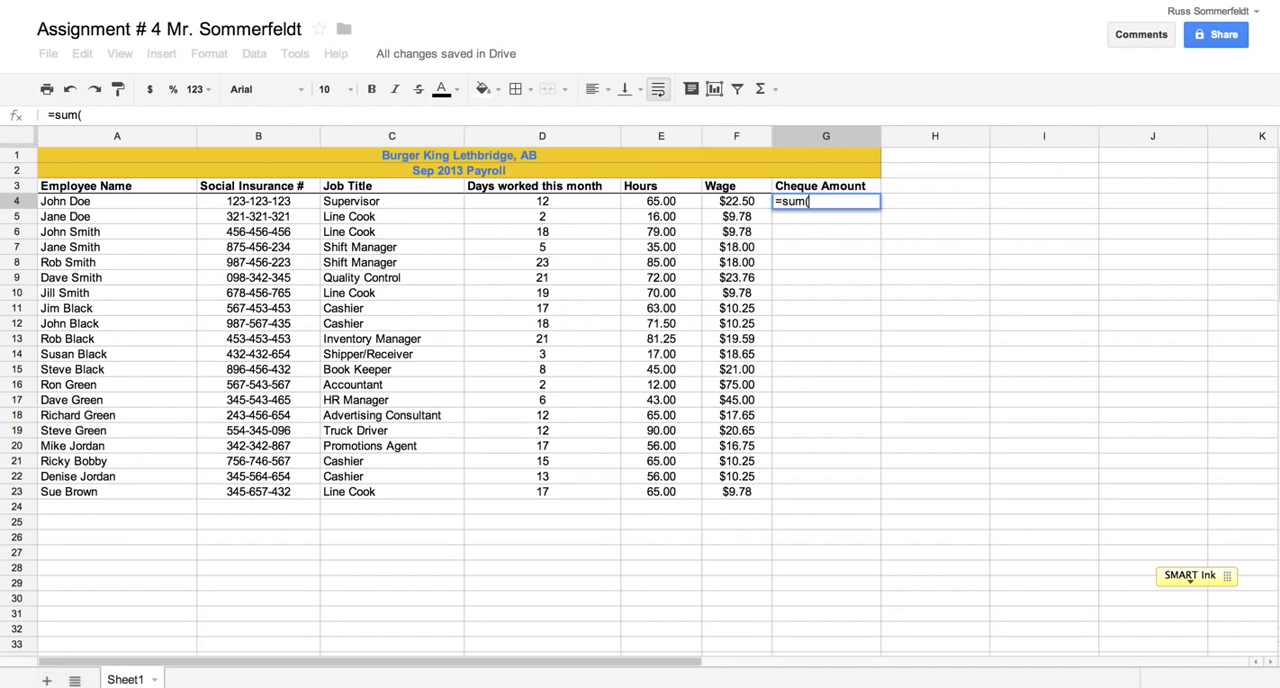
left_click(657, 204)
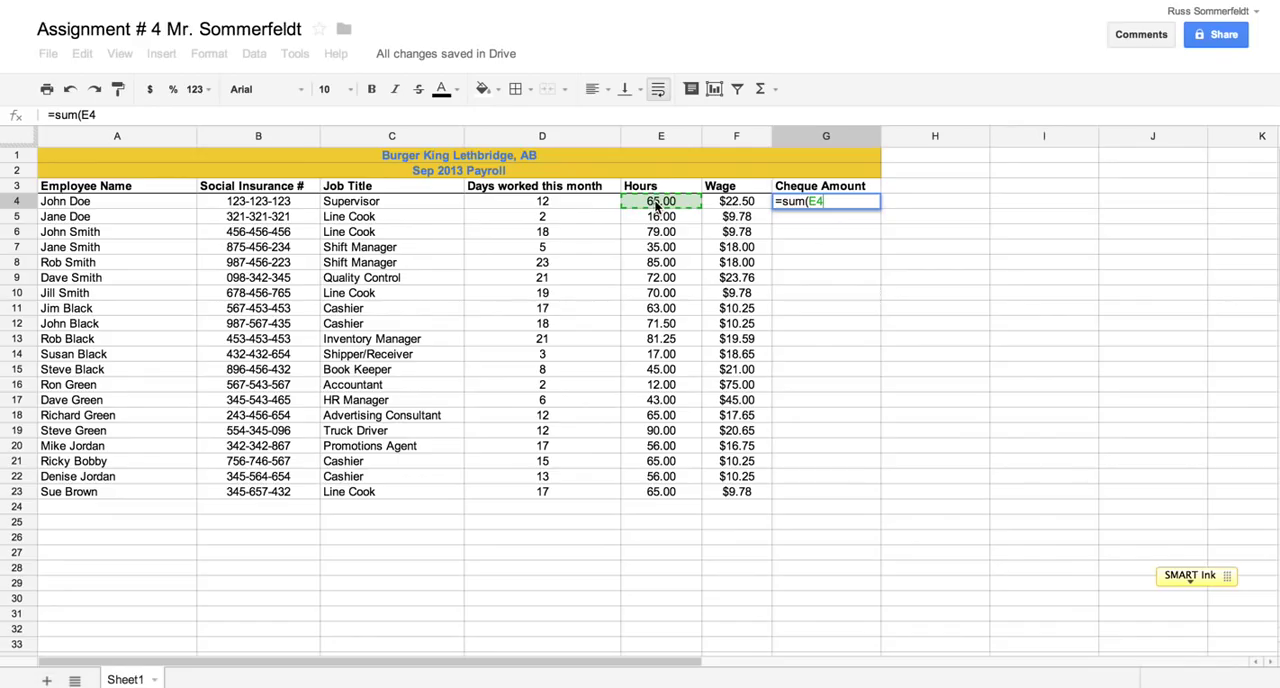
type("*")
left_click(735, 202)
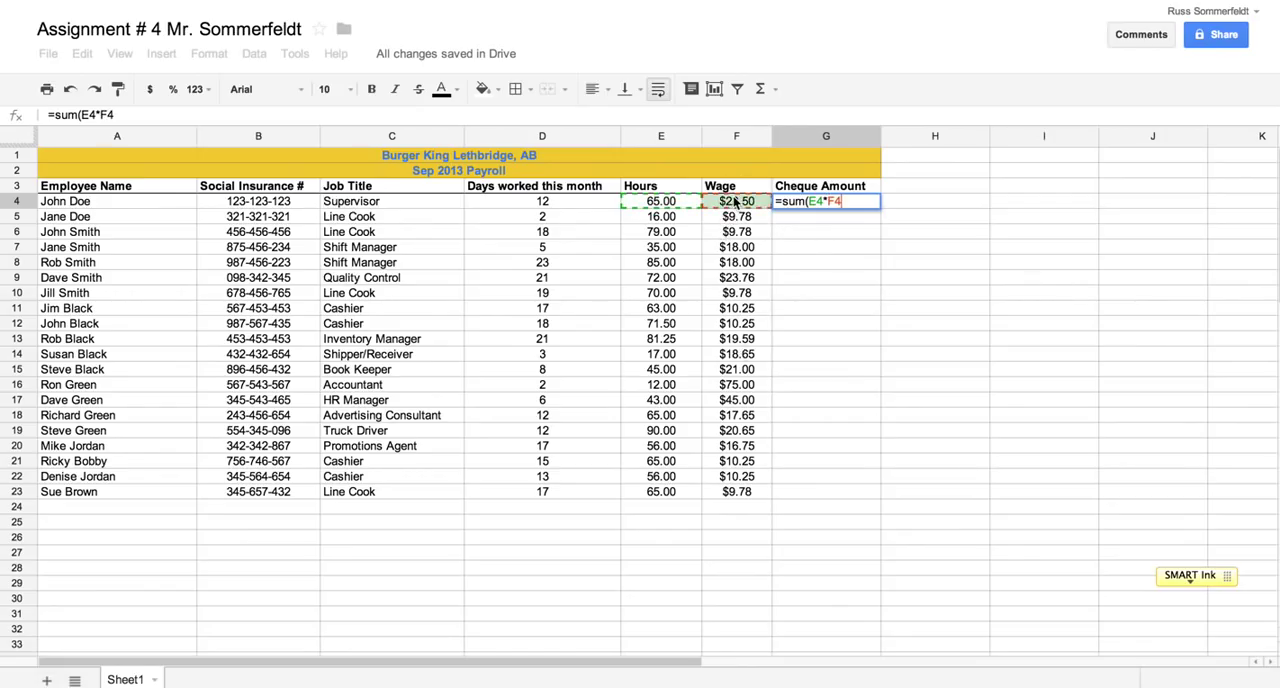
type(")")
key("Return")
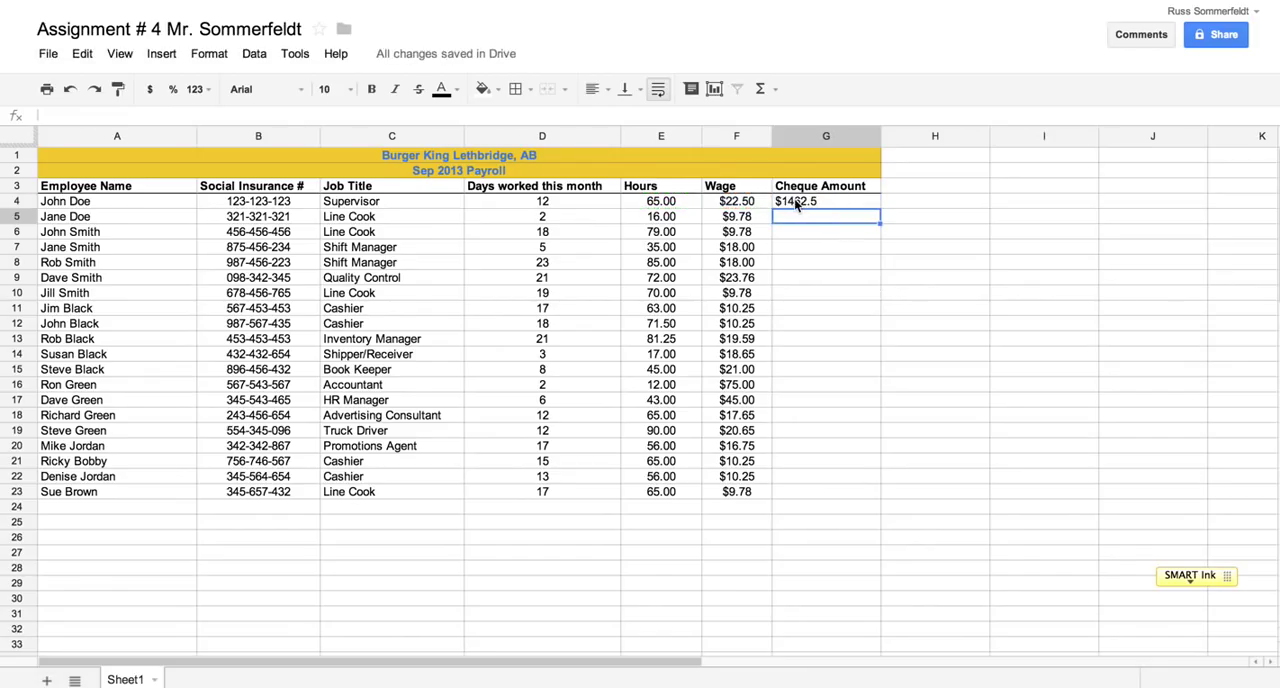
left_click(845, 203)
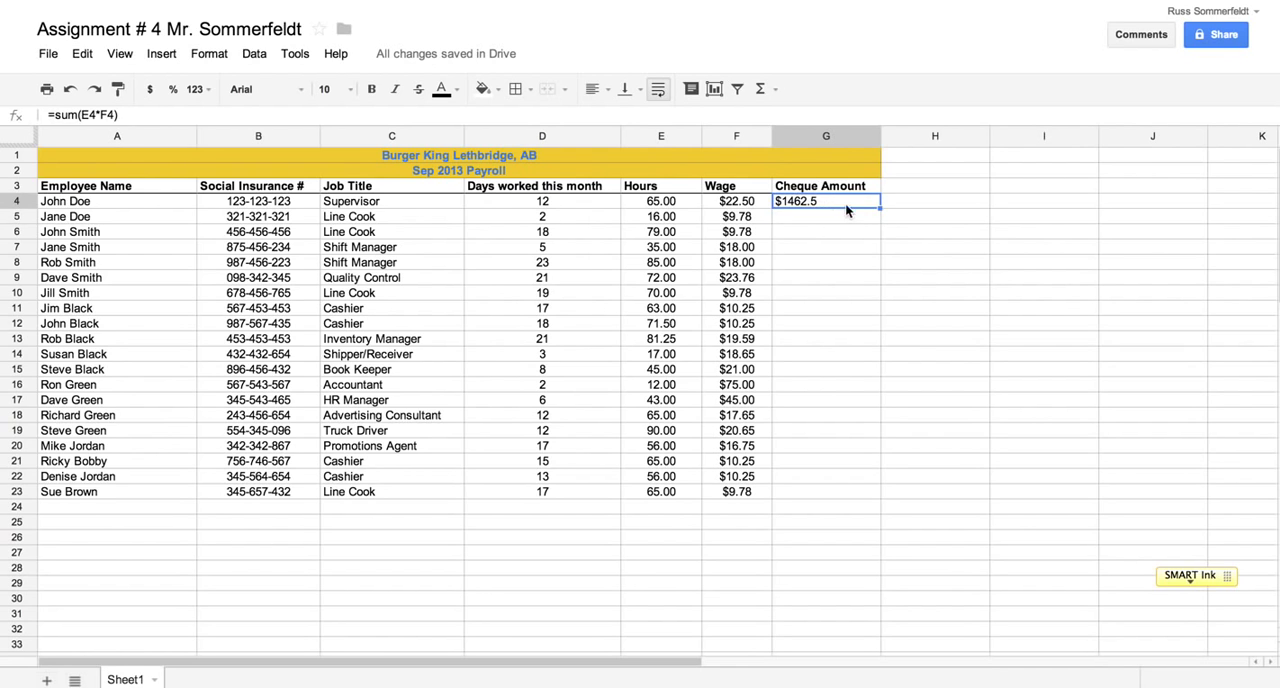
Enter the formula =sum(E5*F5) in Cheque Amount cell G5
left_click(802, 220)
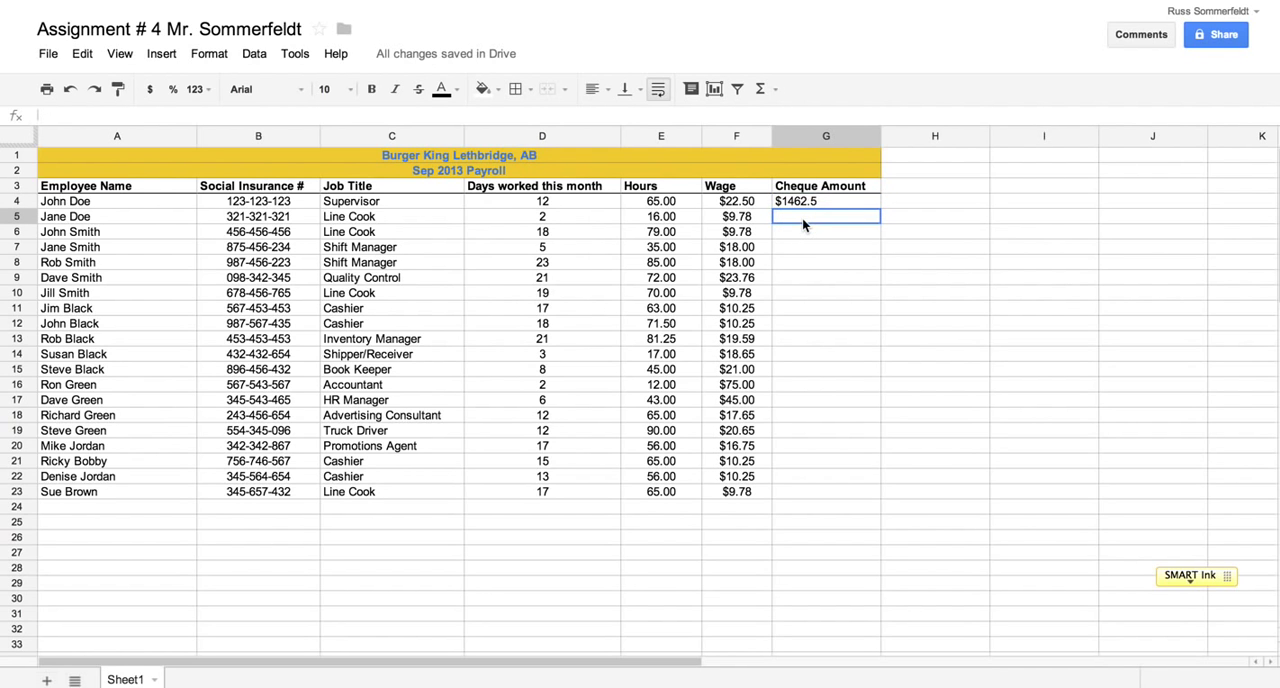
type("=")
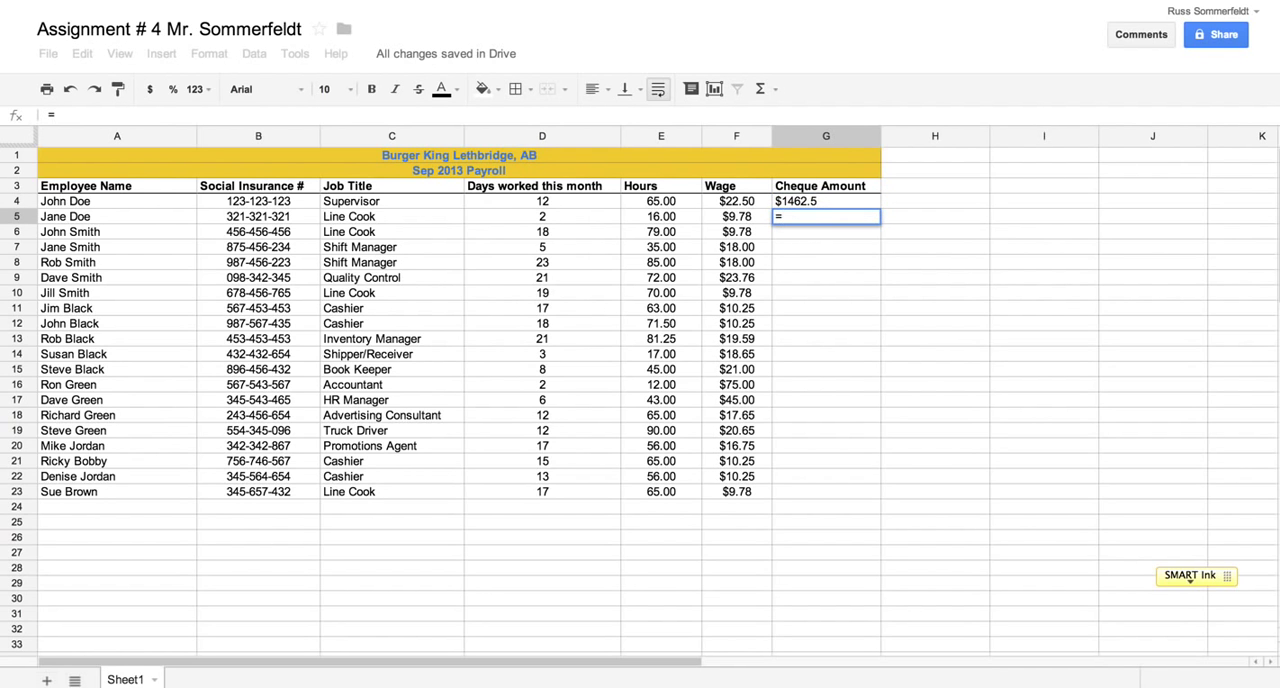
type("sum(")
left_click(681, 210)
type("*")
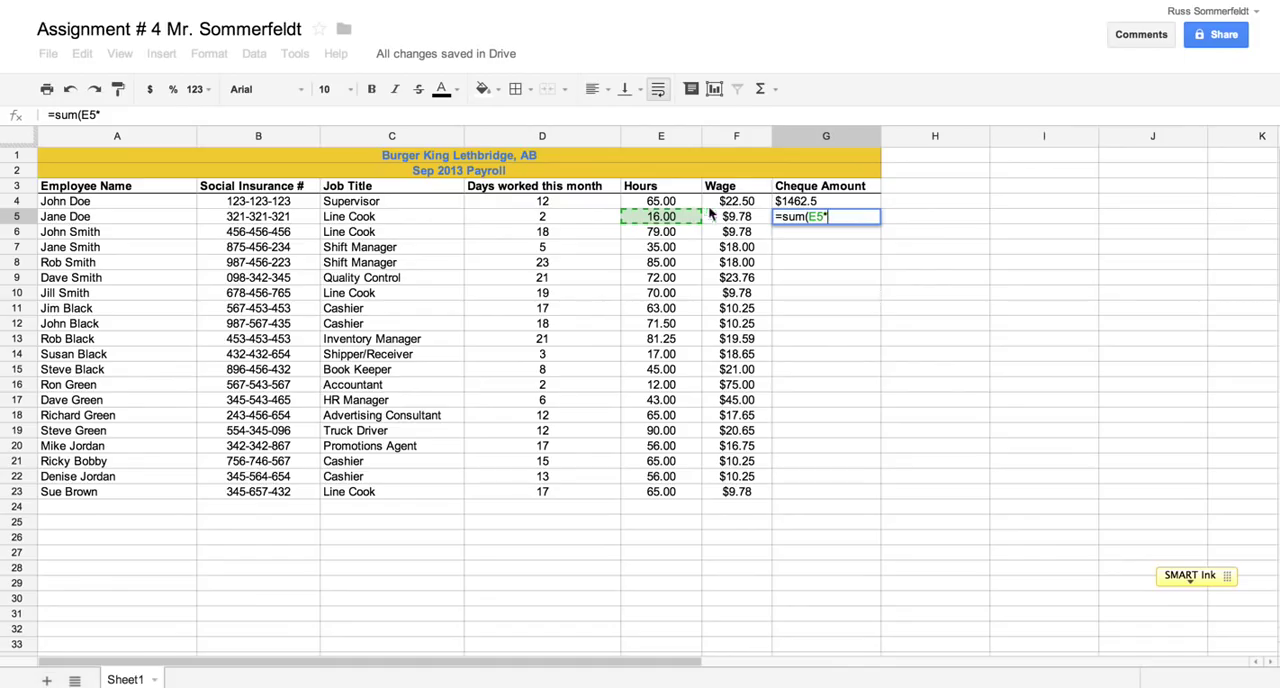
left_click(733, 217)
type(")")
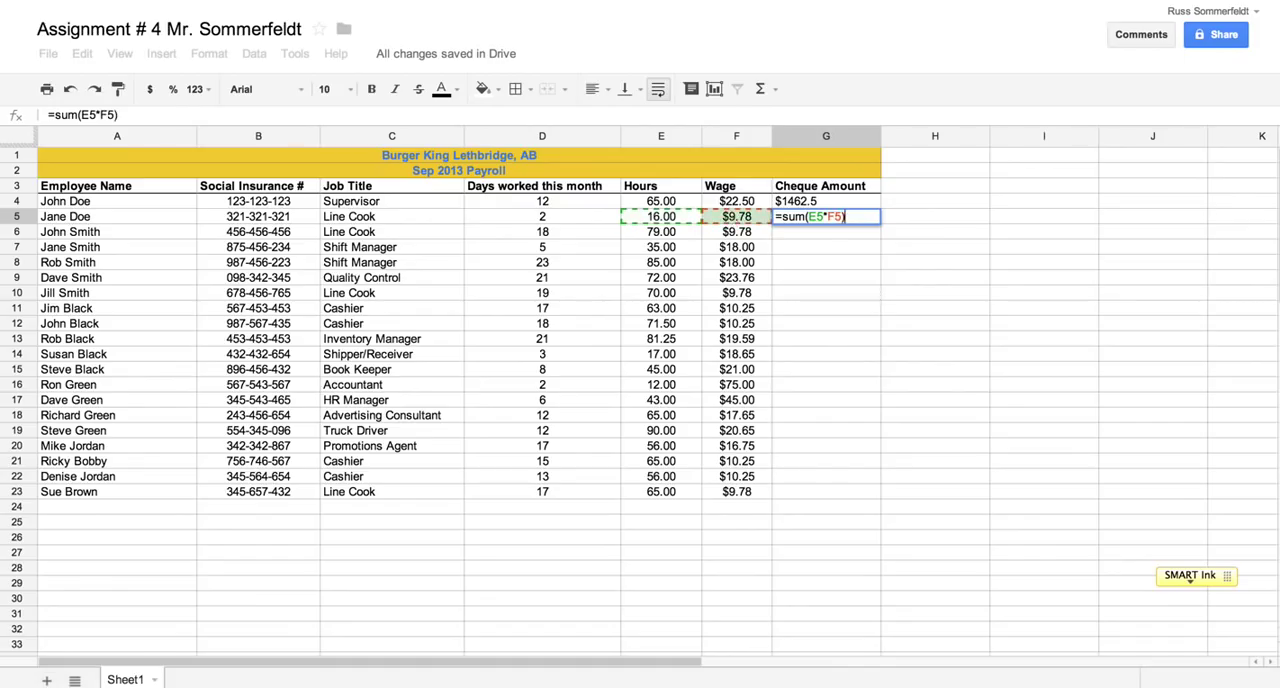
key("Return")
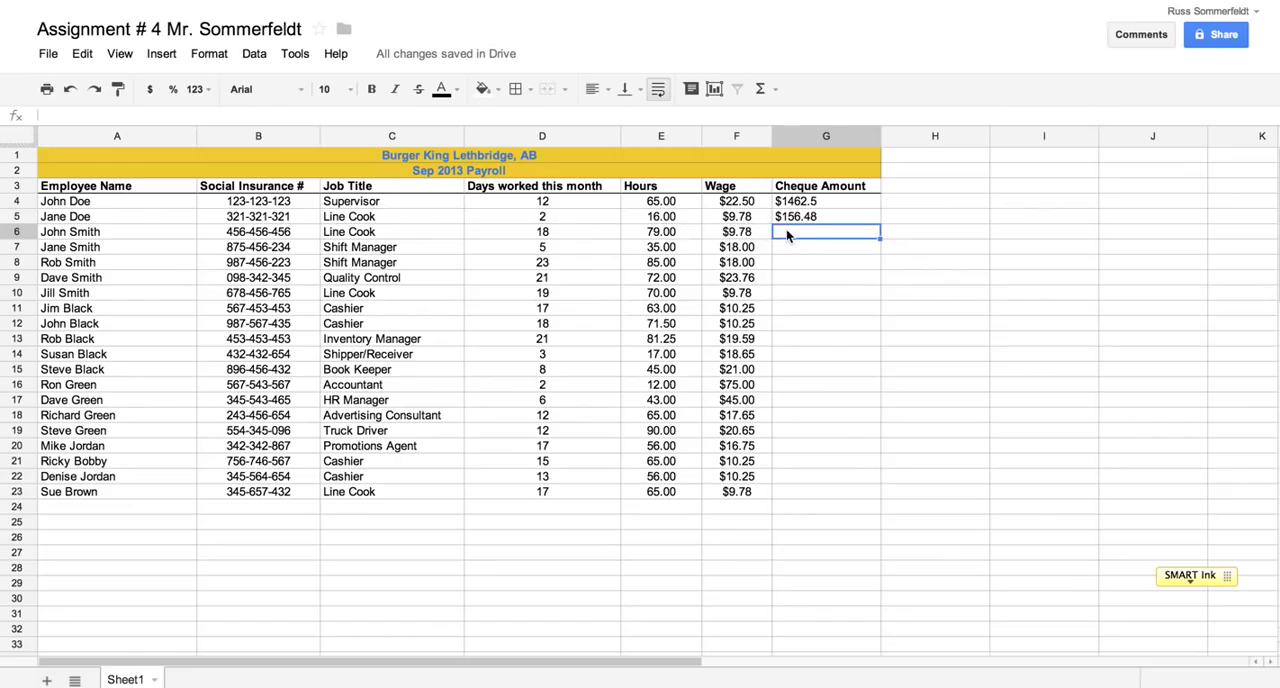
Enter the formula =sum(E6*F6) in Cheque Amount cell G6
type("=sum(")
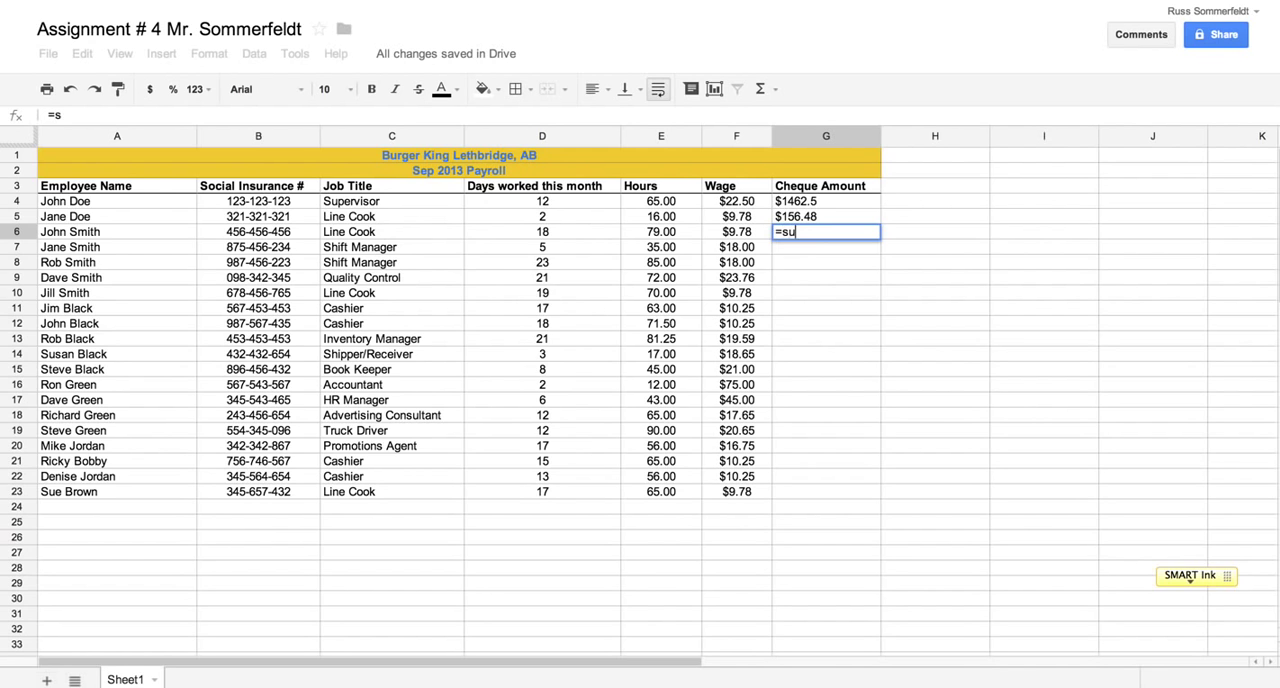
left_click(667, 231)
type("*")
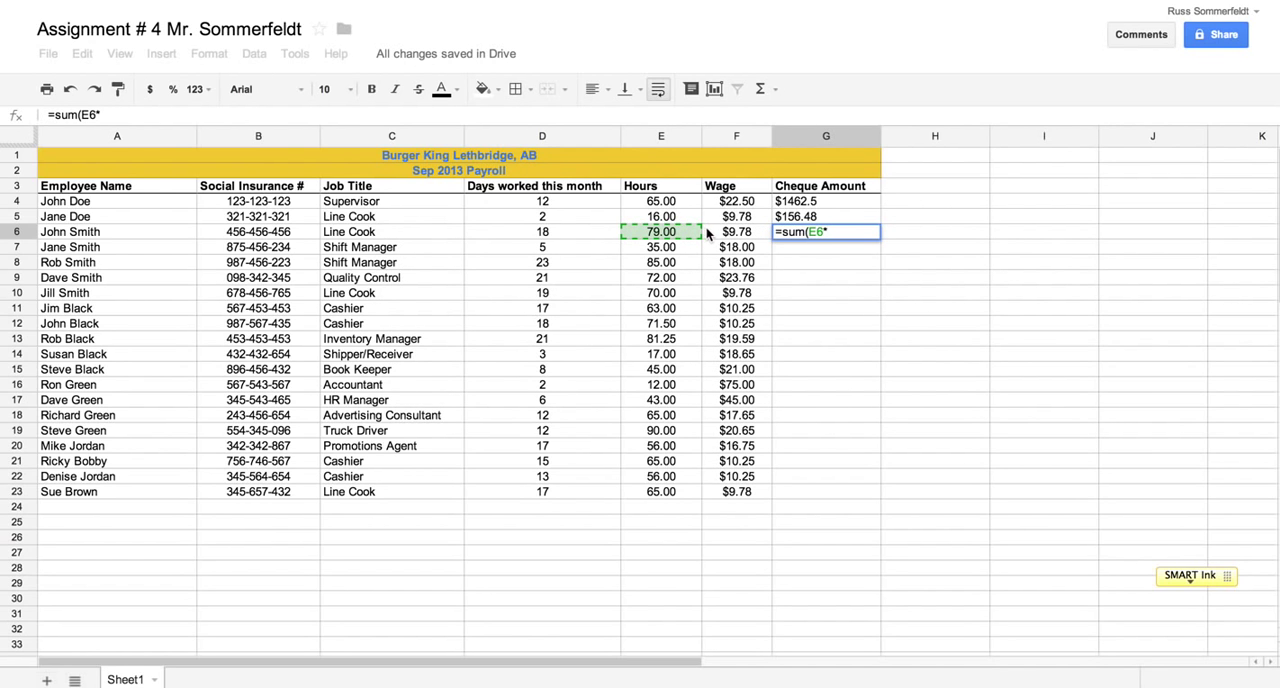
left_click(712, 229)
type(")")
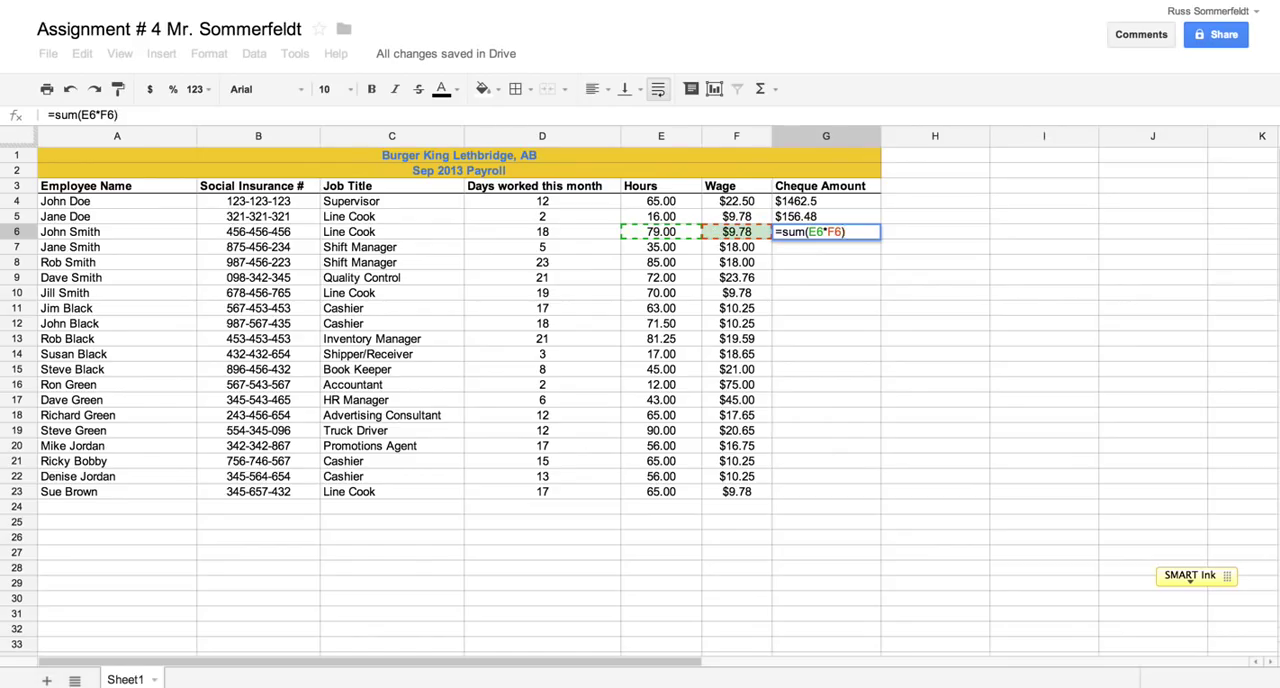
key("Return")
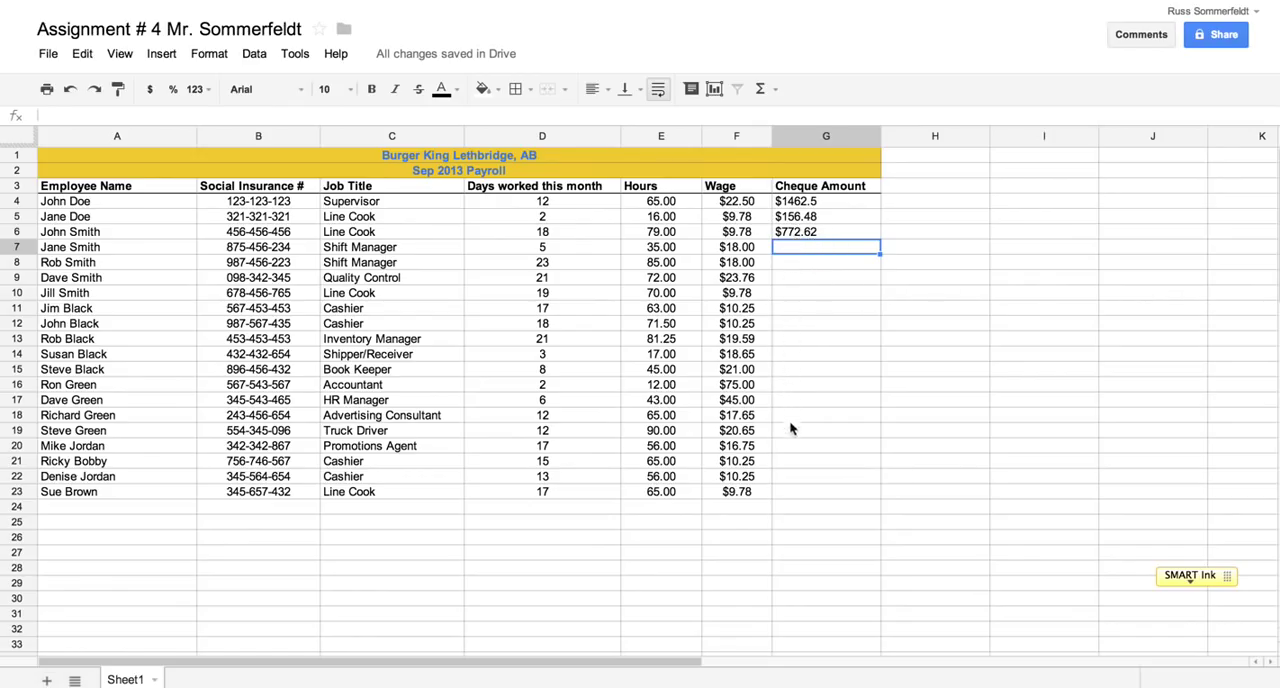
Fill the G6 formula down the Cheque Amount column to G23, and check the copied formula in G7 against cells E7 and F7
left_click(803, 231)
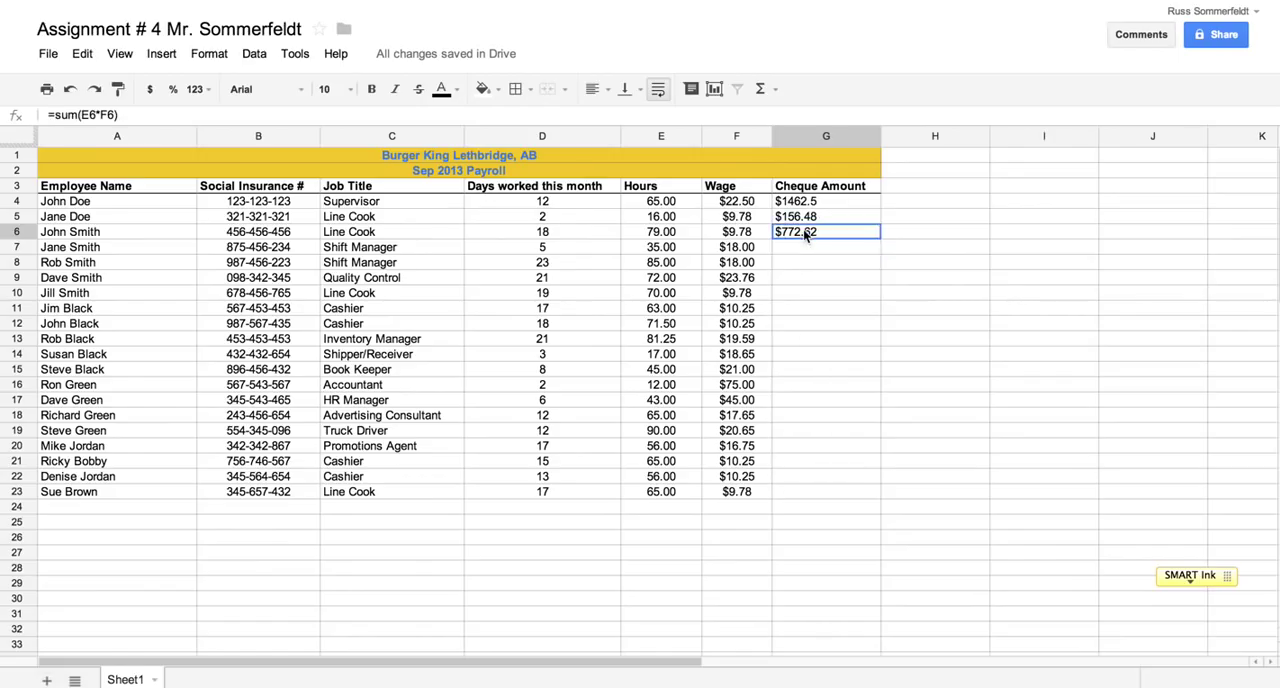
left_click(879, 239)
left_click_drag(879, 239, 853, 498)
left_click_drag(853, 498, 853, 498)
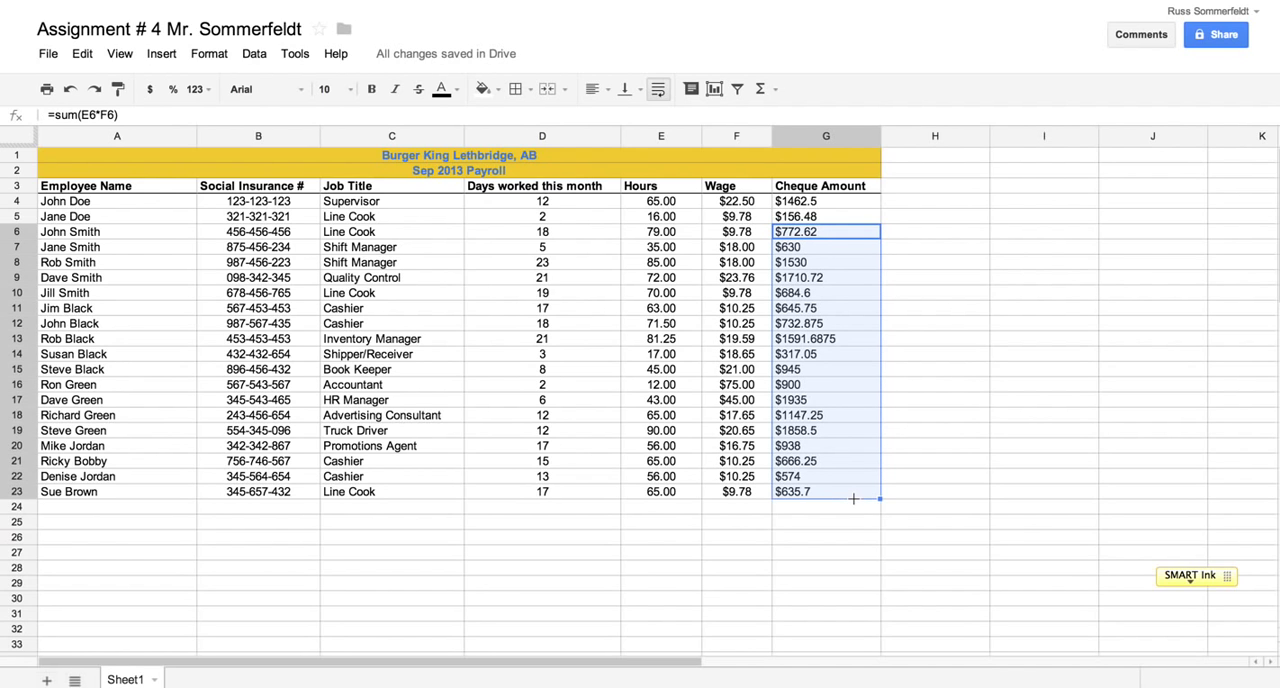
left_click(798, 255)
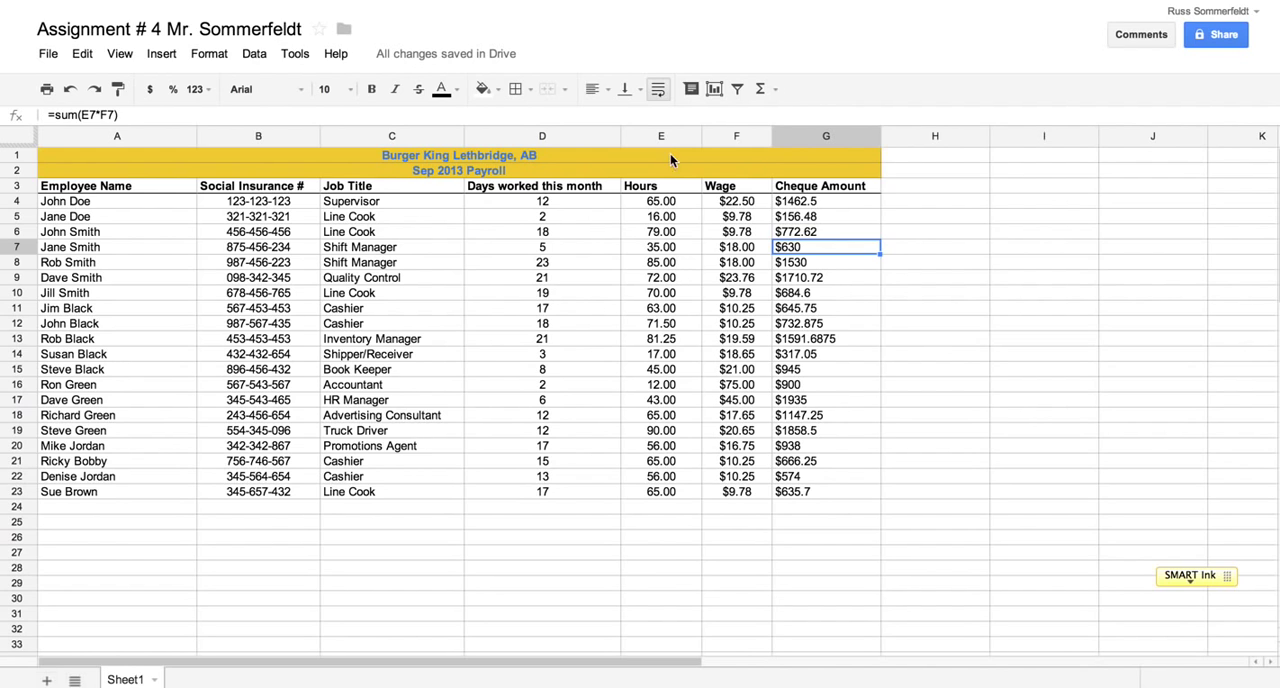
left_click(669, 262)
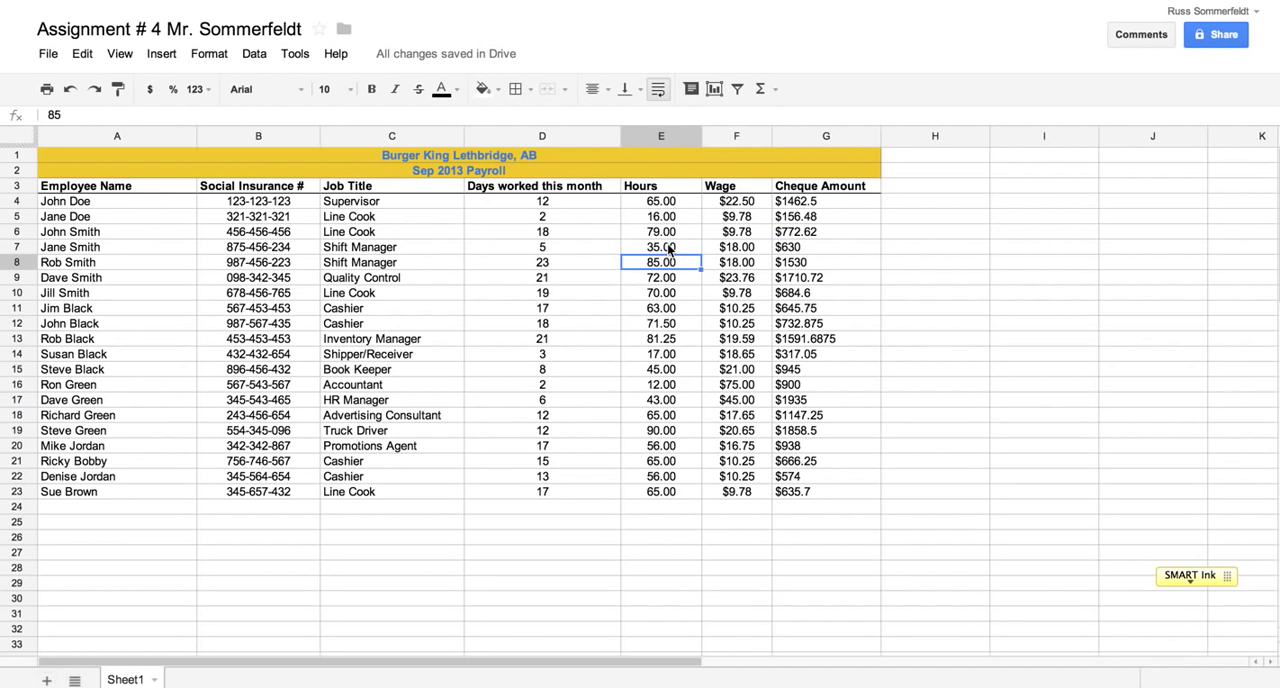
left_click(669, 248)
left_click(722, 249)
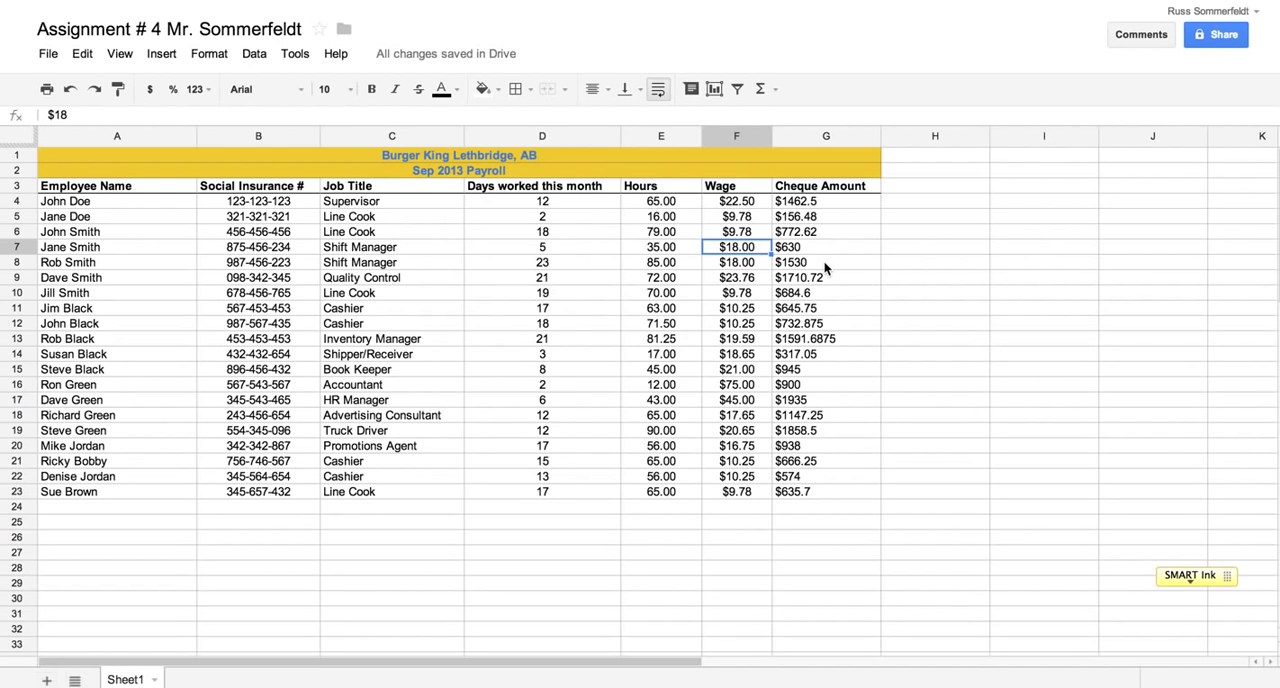
Format the Cheque Amount values in G4:G23 as currency
left_click(810, 204)
left_click_drag(825, 383, 817, 491)
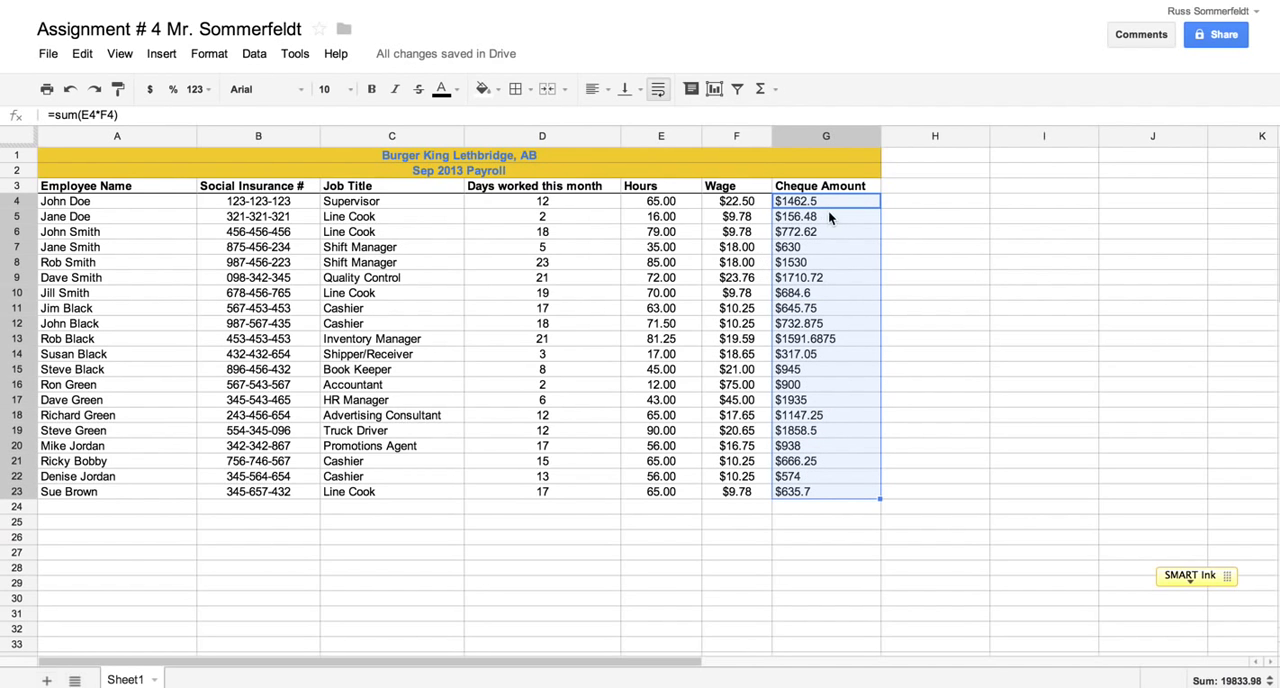
left_click(148, 98)
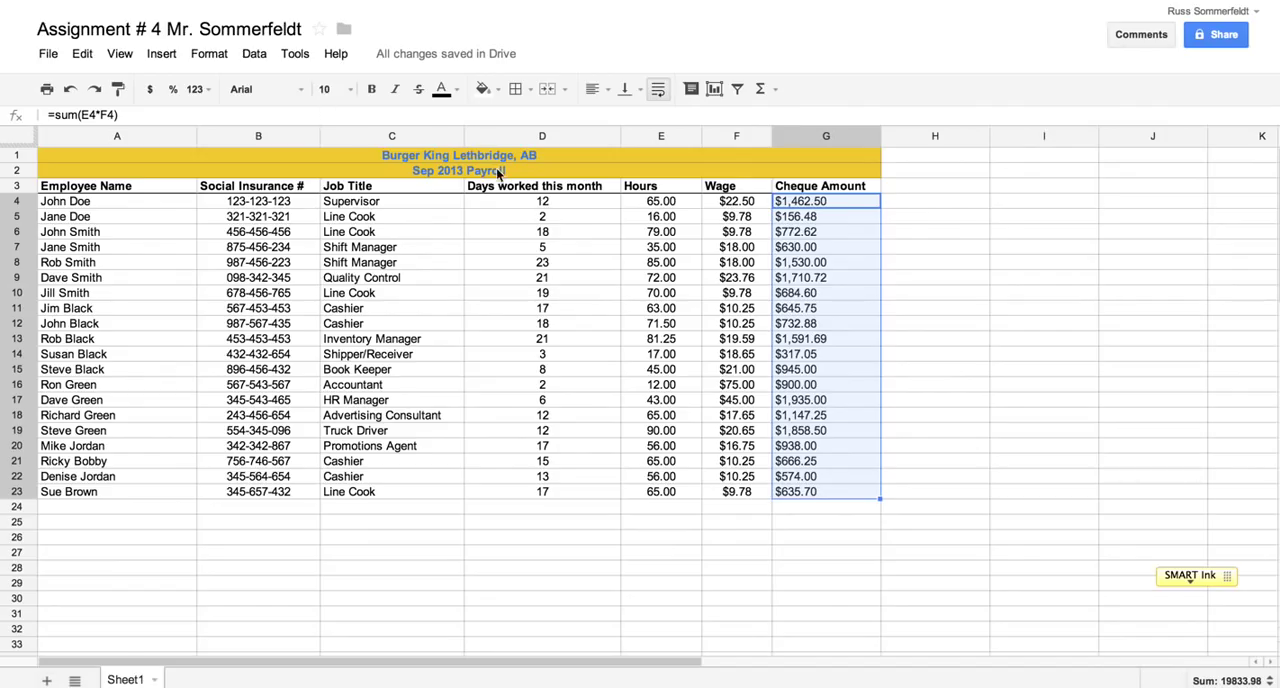
Try centre alignment on the Cheque Amount values in G4:G23, and right-align them instead
left_click(604, 91)
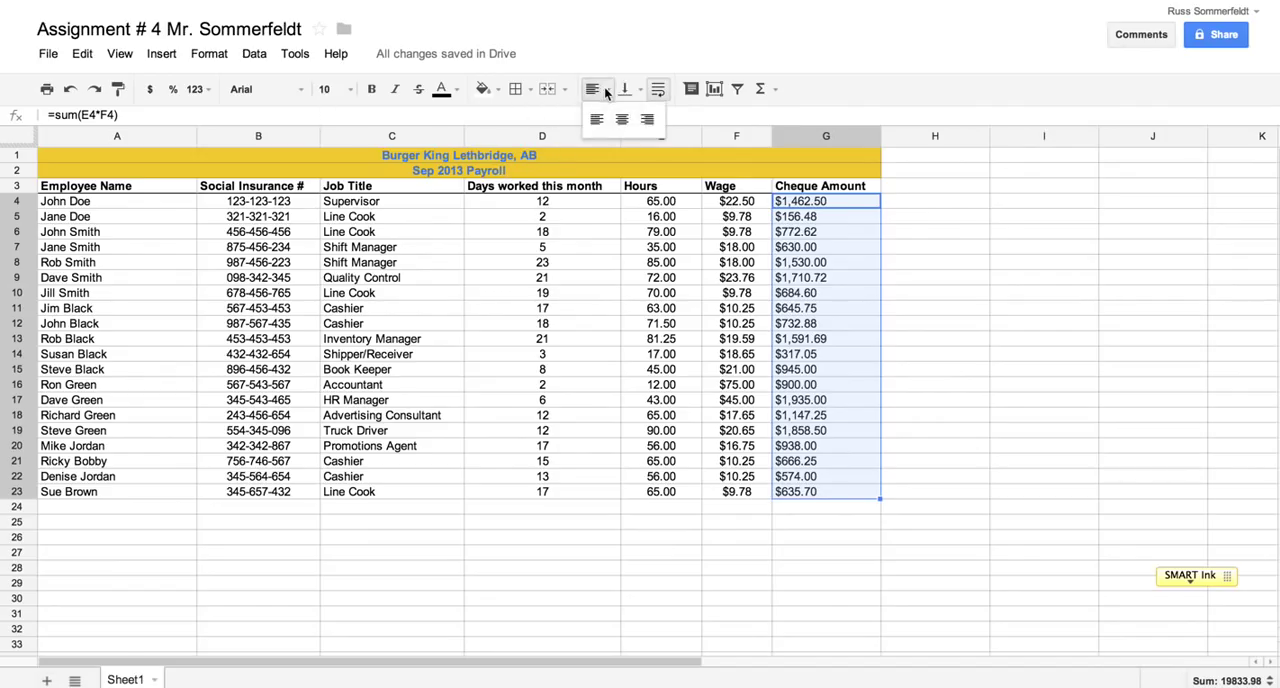
left_click(623, 120)
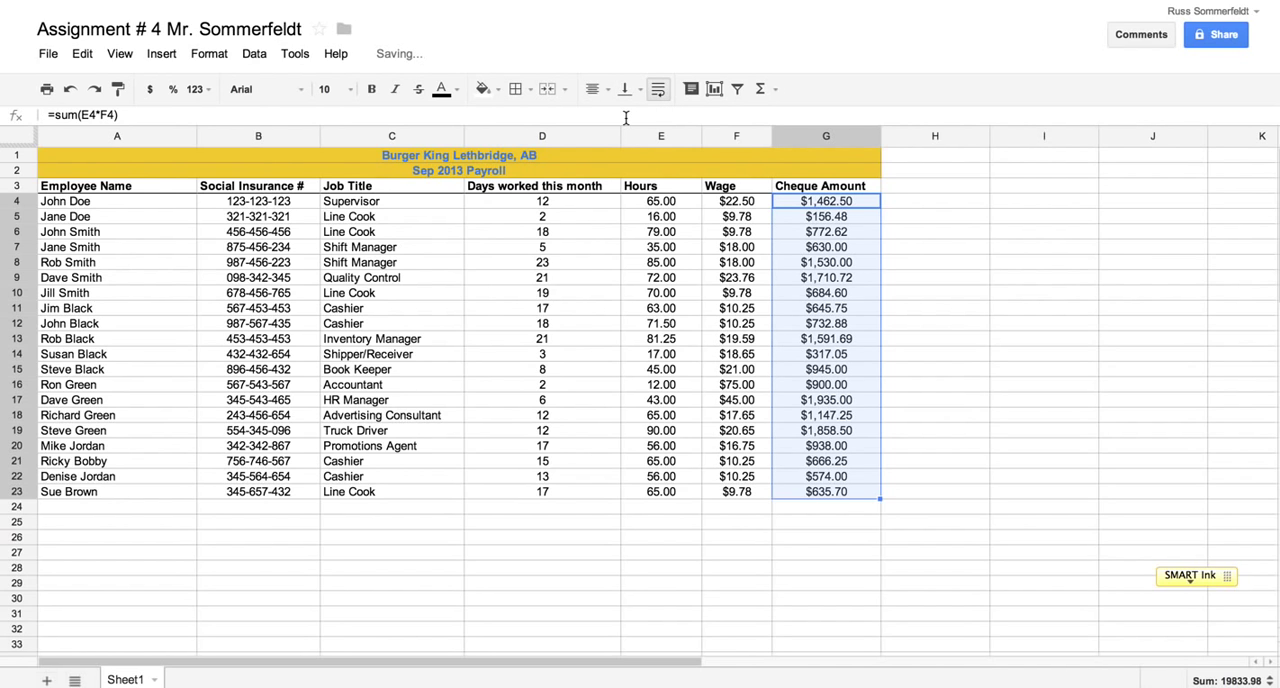
left_click(604, 89)
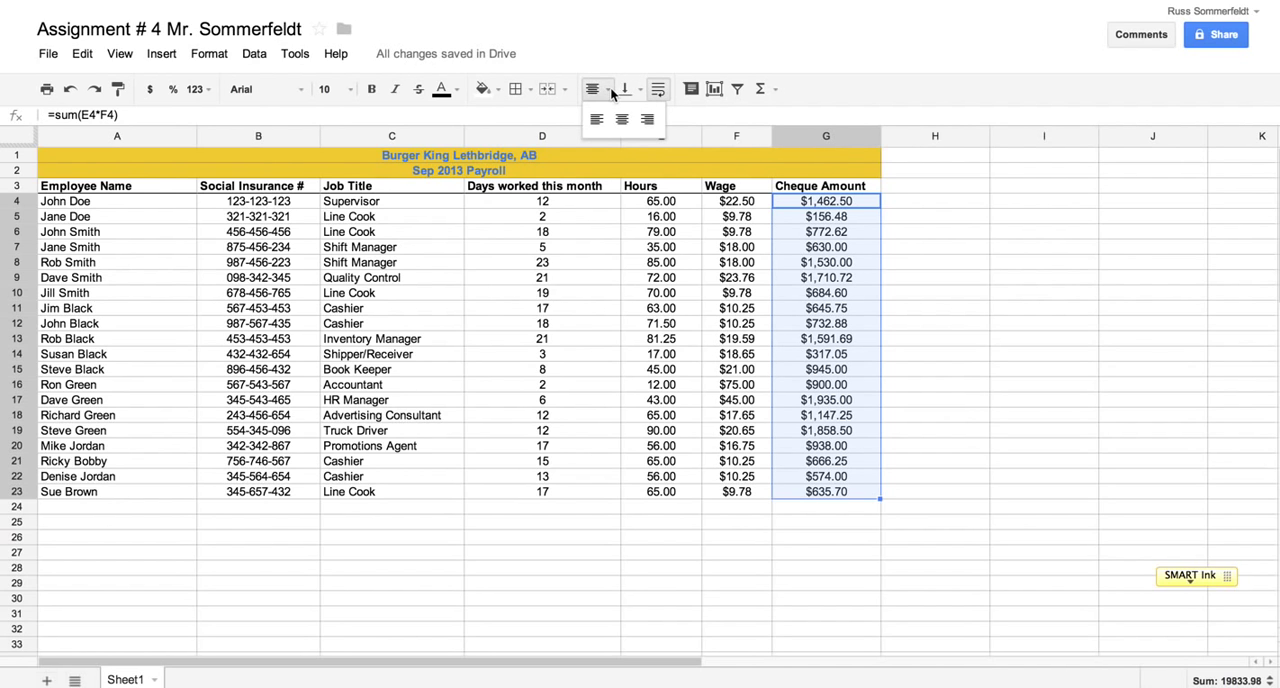
left_click(648, 120)
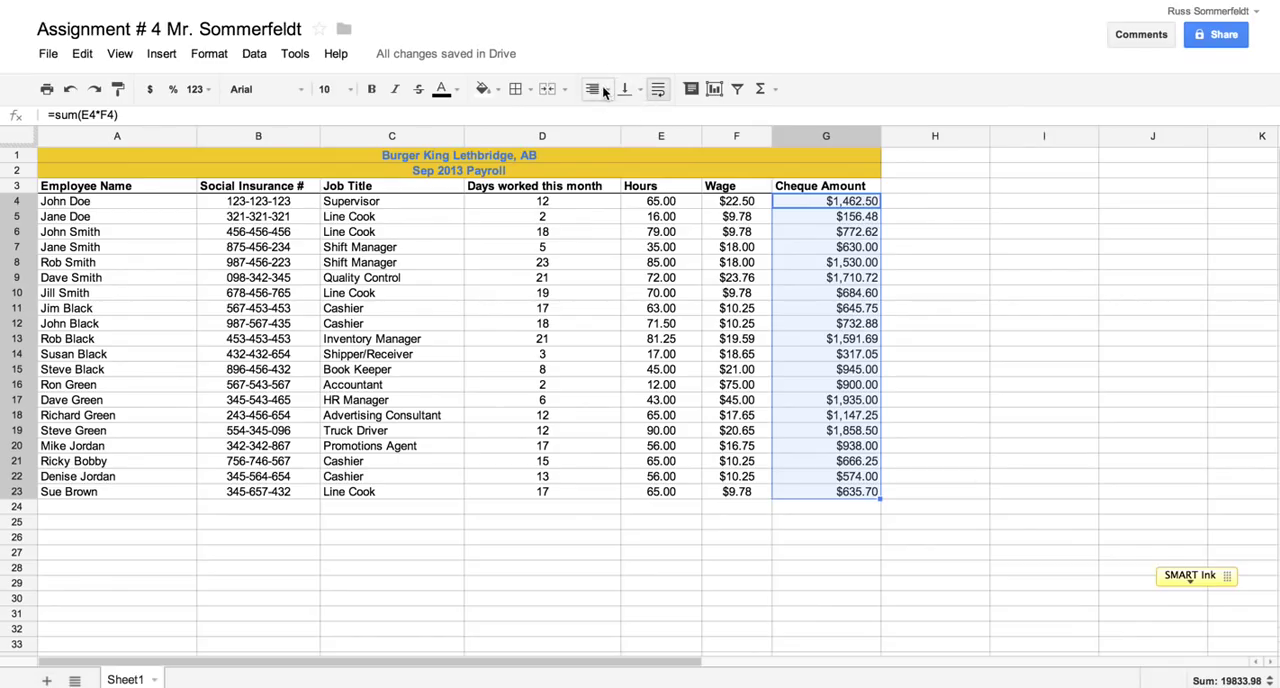
left_click(604, 90)
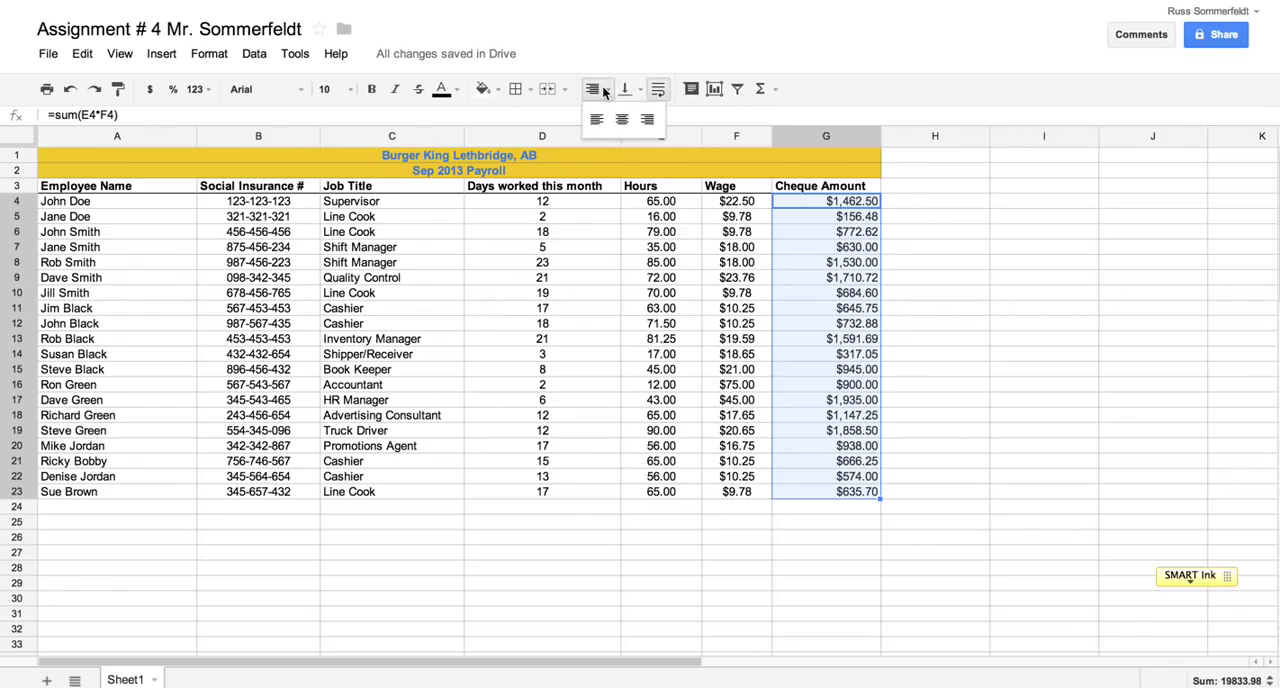
left_click(602, 88)
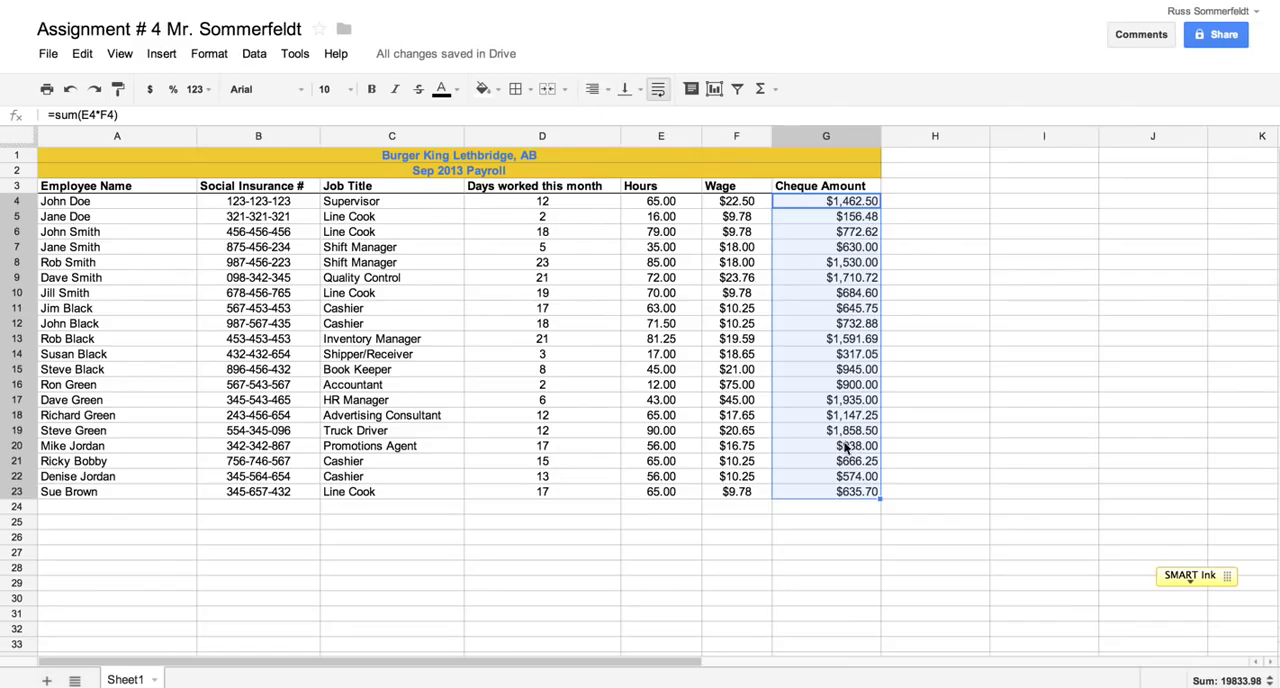